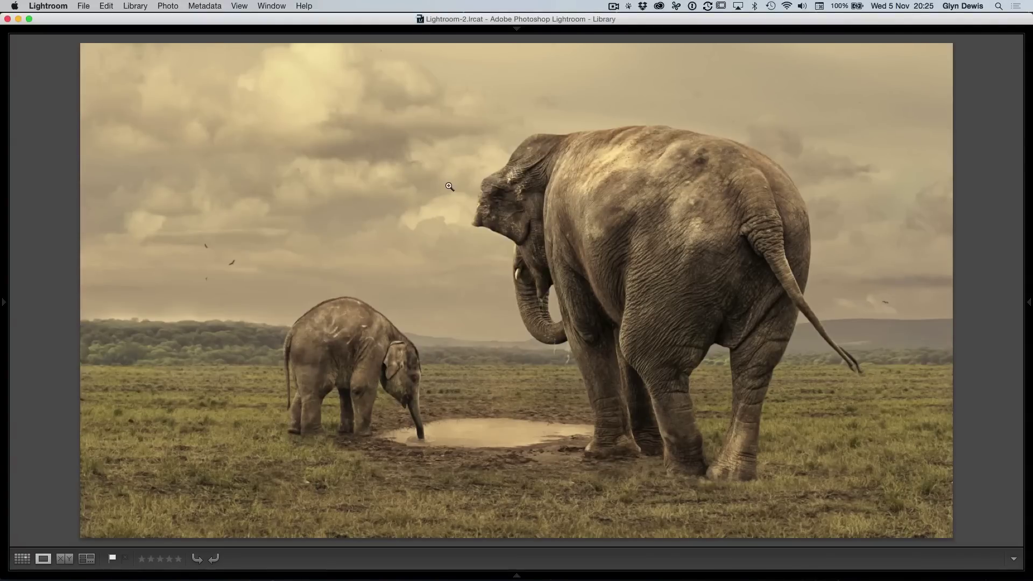
- Switch to the sunset-toned virtual copy of the elephant photo
{"action": "key", "text": "Right"}
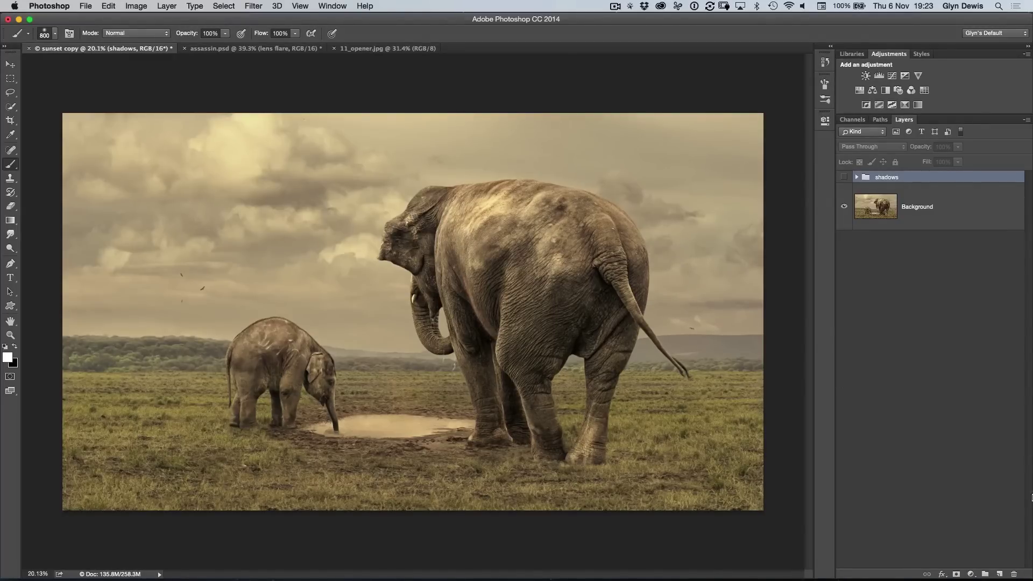
- Add a new layer and paint a soft white dab on the elephant's flank
{"action": "left_click", "coordinate": [998, 573]}
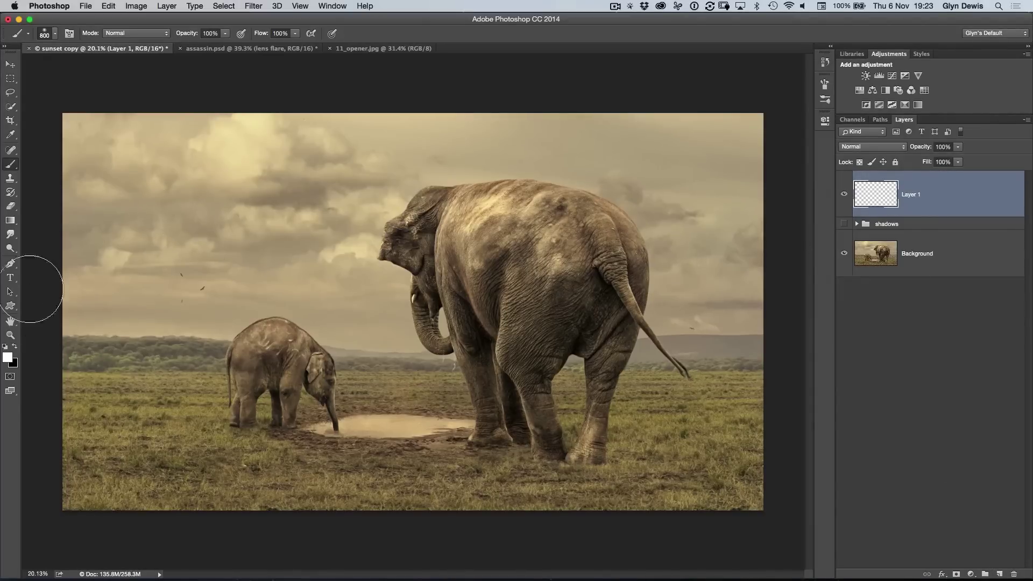
{"action": "left_click", "coordinate": [55, 35]}
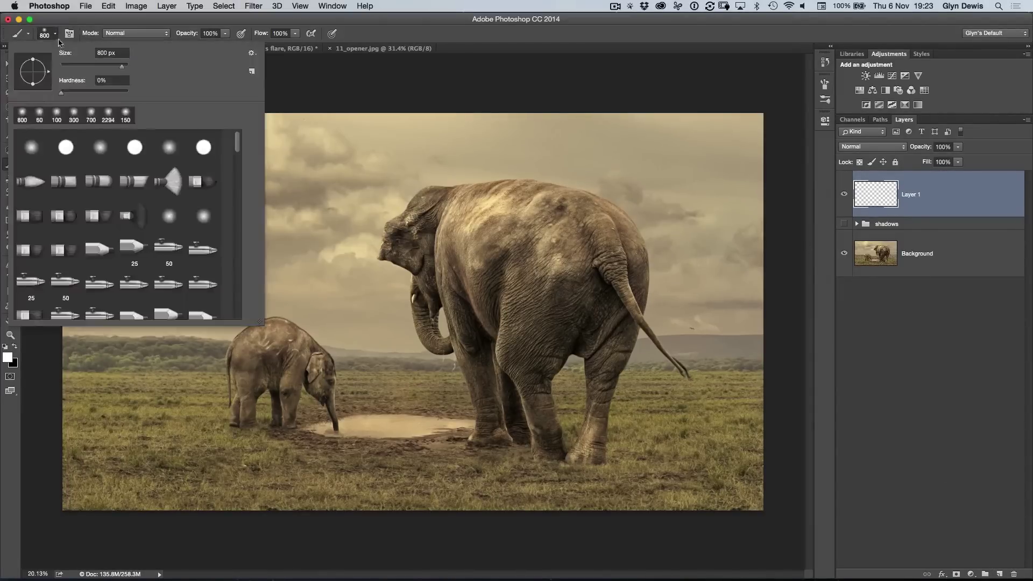
{"action": "left_click", "coordinate": [60, 93]}
{"action": "key", "text": "Return"}
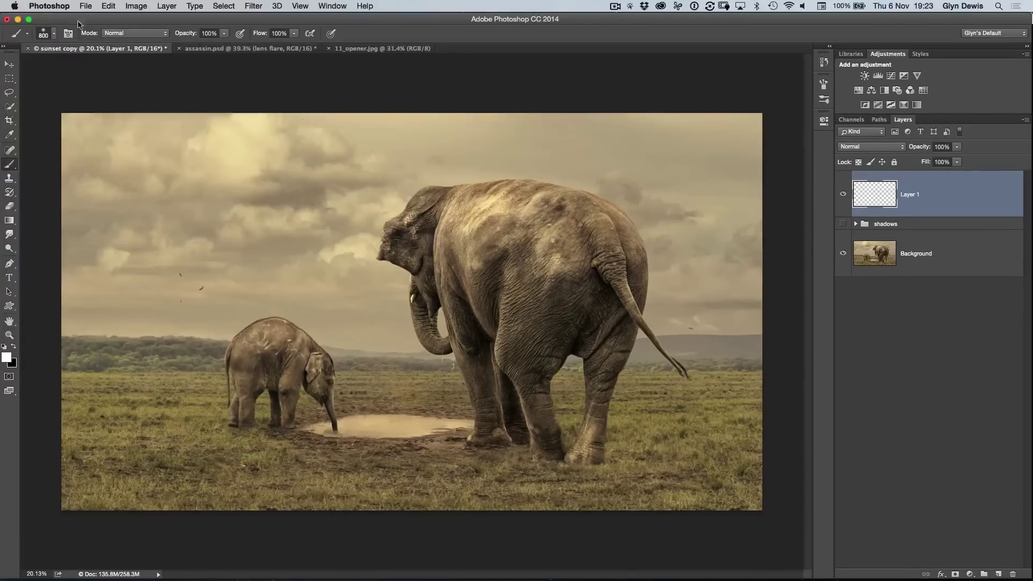
{"action": "left_click", "coordinate": [68, 33]}
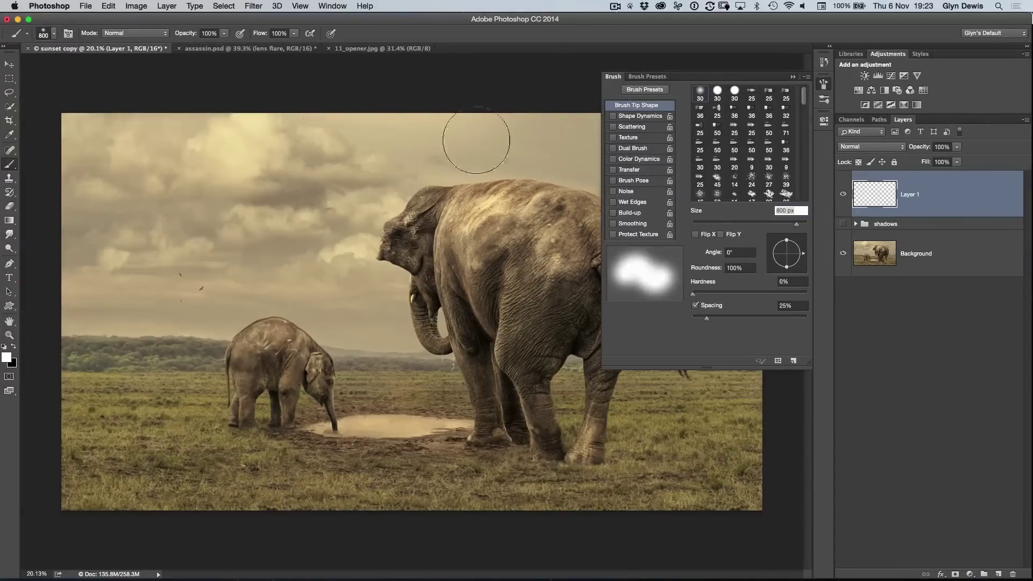
{"action": "left_click", "coordinate": [823, 85]}
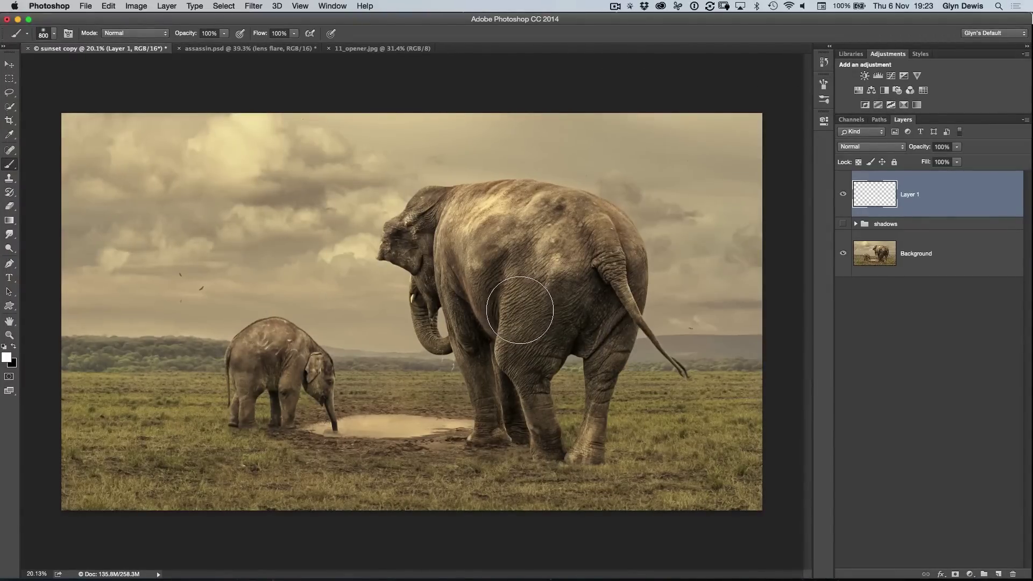
{"action": "left_click", "coordinate": [519, 310]}
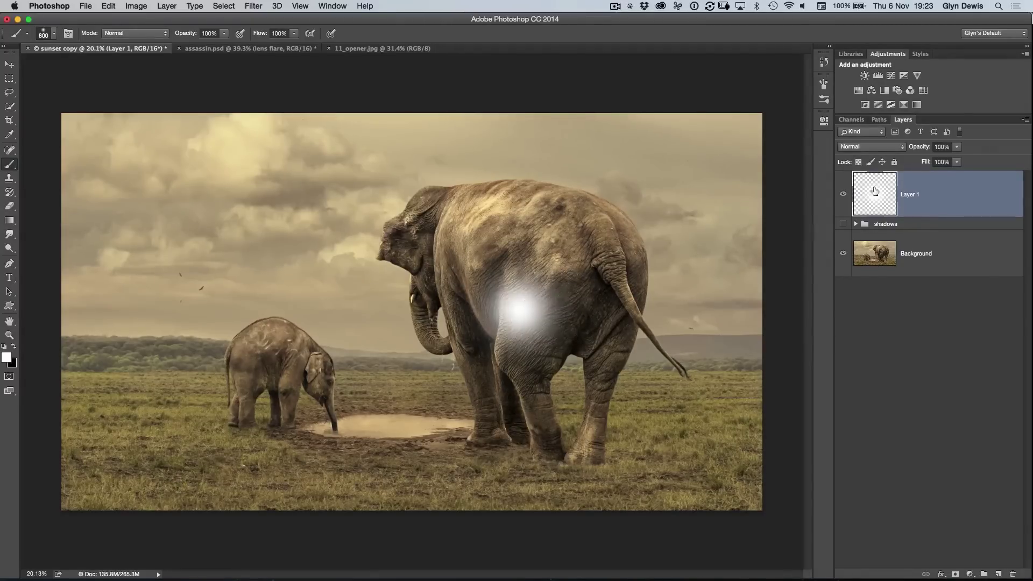
- Rename the layer 'Sun' and set its blend mode to Linear Dodge (Add)
{"action": "double_click", "coordinate": [911, 198]}
{"action": "type", "text": "Sun"}
{"action": "key", "text": "Return"}
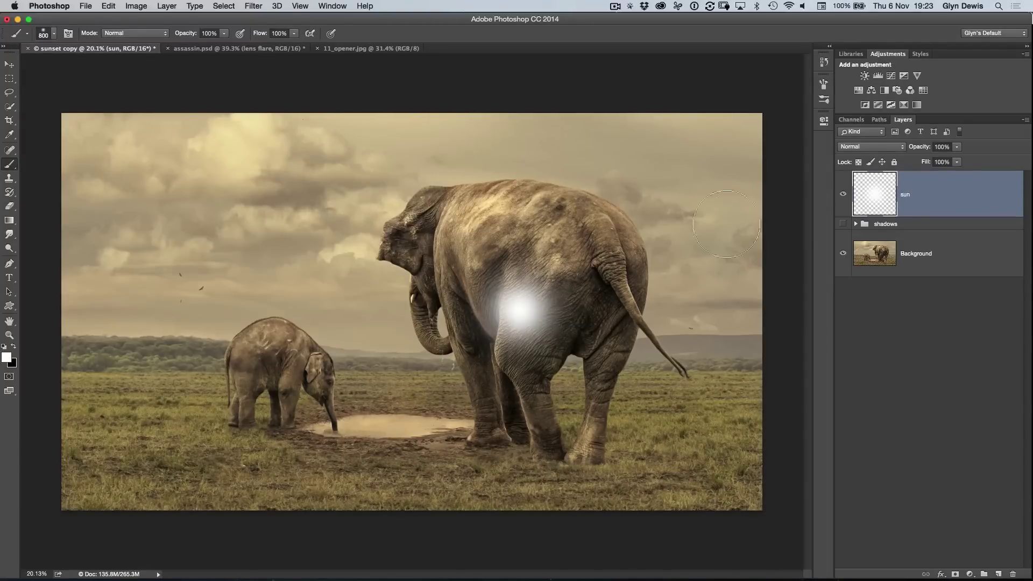
{"action": "left_click", "coordinate": [860, 150]}
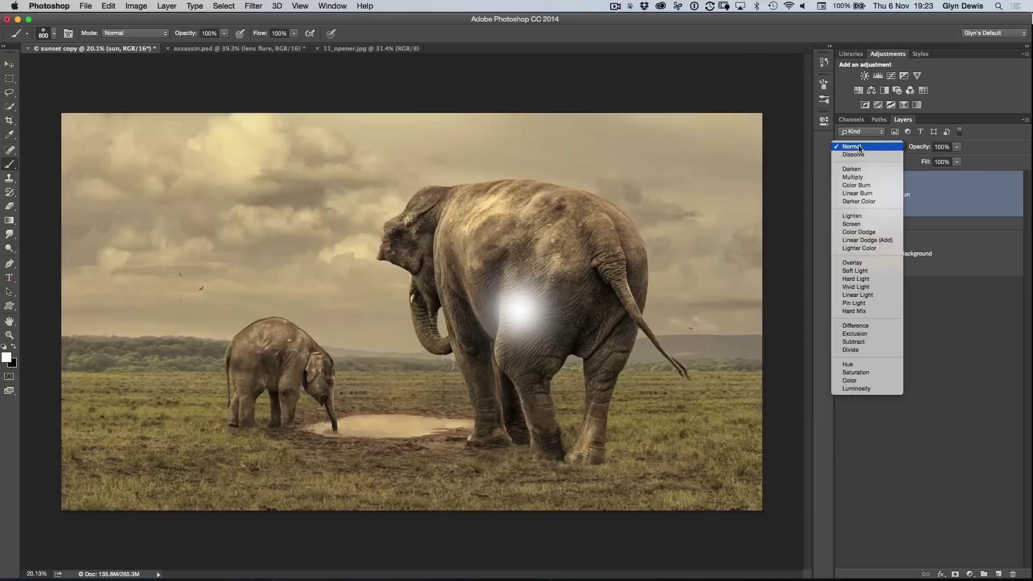
{"action": "left_click", "coordinate": [871, 243]}
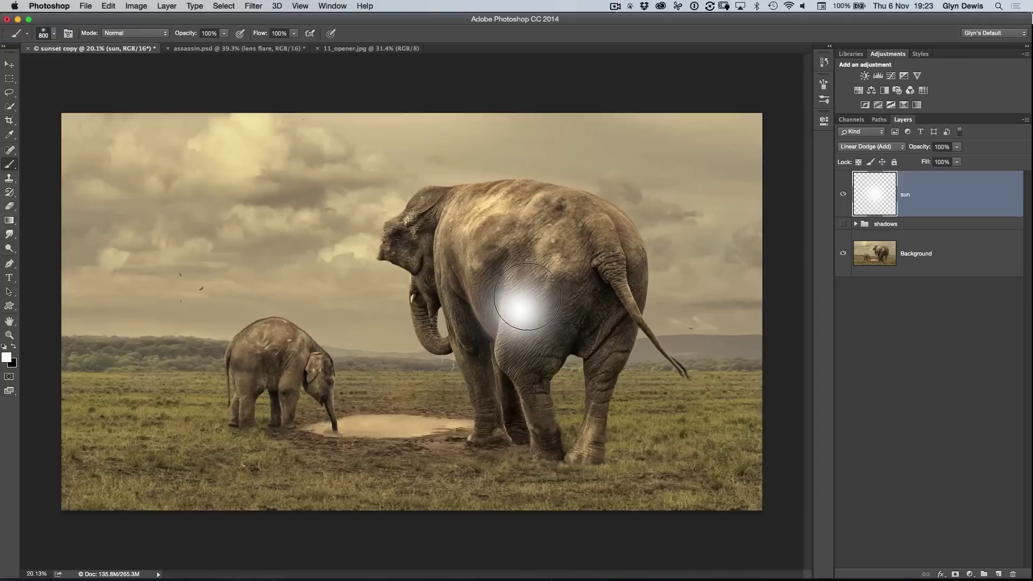
- Duplicate the sun layer and enlarge the copy to about 267%
{"action": "key", "text": "super"}
{"action": "key", "text": "super+j"}
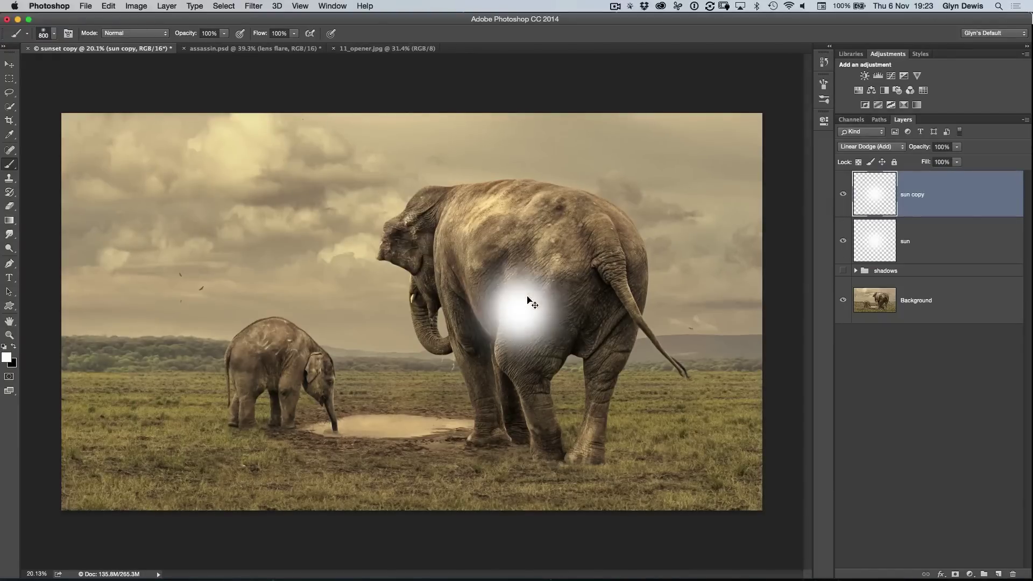
{"action": "key", "text": "super+t"}
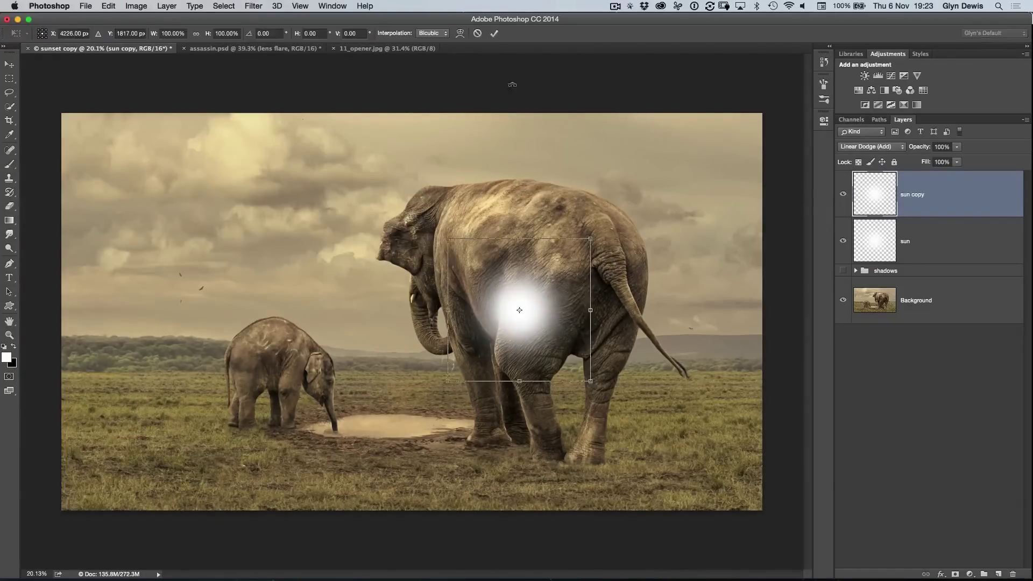
{"action": "left_click_drag", "start_coordinate": [443, 235], "coordinate": [316, 108]}
{"action": "key", "text": "Return"}
- Hide the sun copy layer and rename it 'glow'
{"action": "key", "text": "b"}
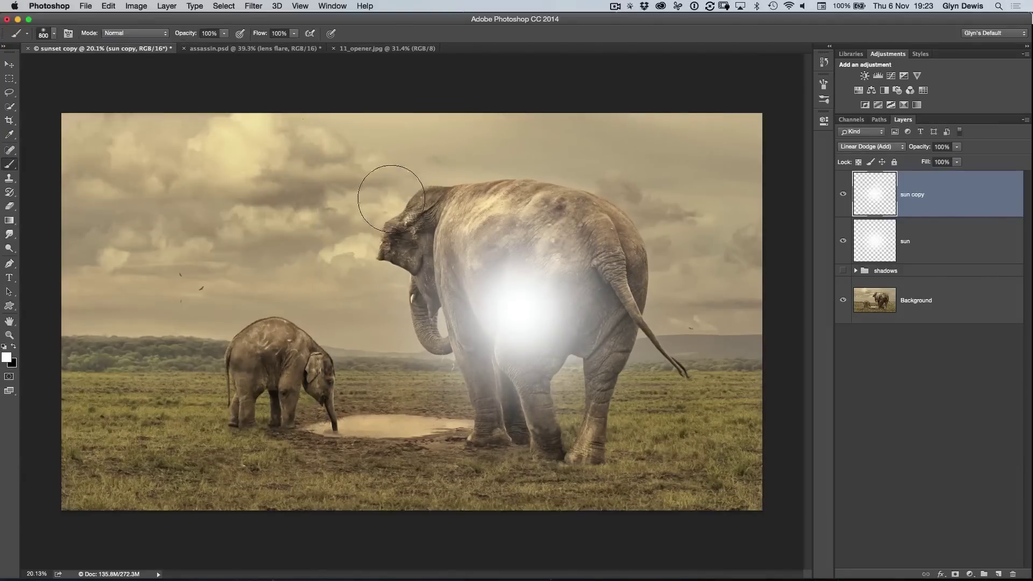
{"action": "key", "text": "v"}
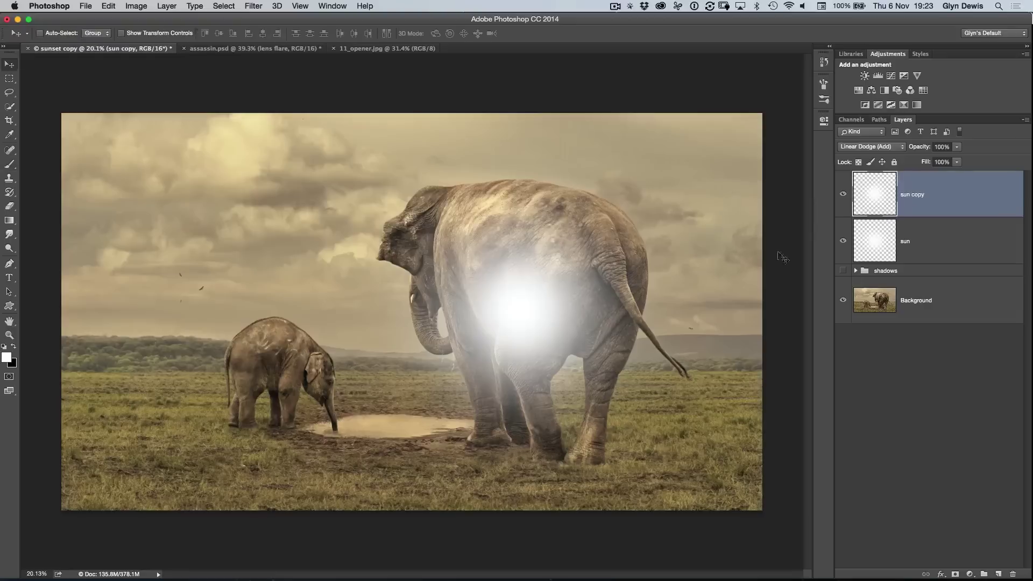
{"action": "left_click", "coordinate": [843, 194]}
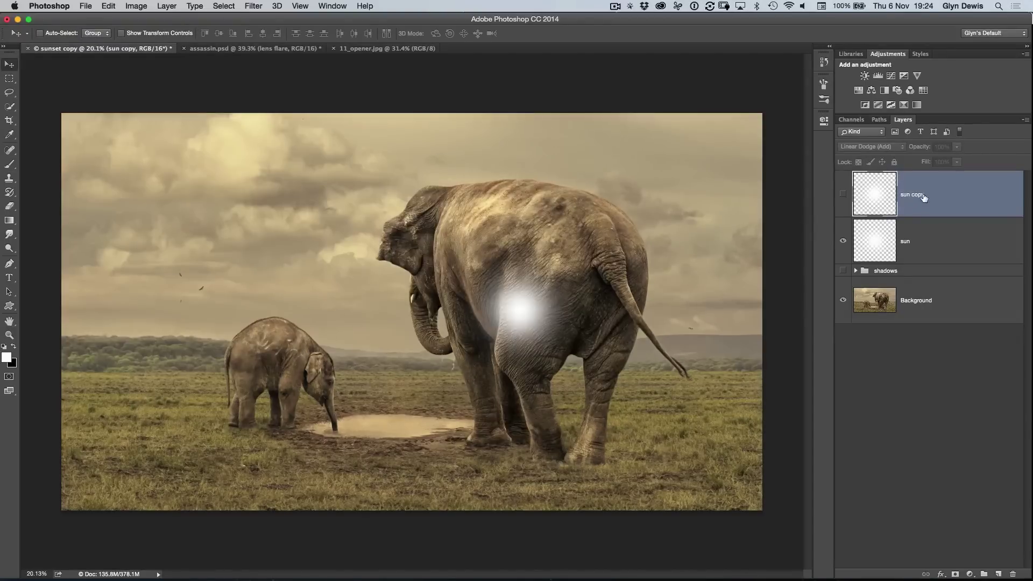
{"action": "double_click", "coordinate": [916, 194]}
{"action": "type", "text": "glow"}
{"action": "key", "text": "Return"}
- Clip a colorized Hue/Saturation to sun at Hue 39, Saturation 100, Lightness -63
{"action": "left_click", "coordinate": [873, 241]}
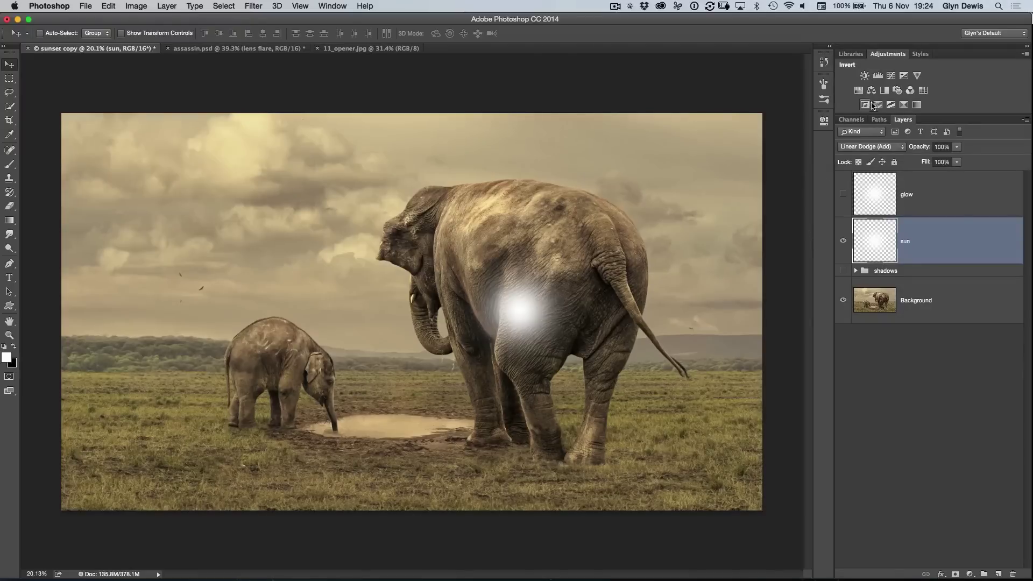
{"action": "left_click", "coordinate": [858, 92]}
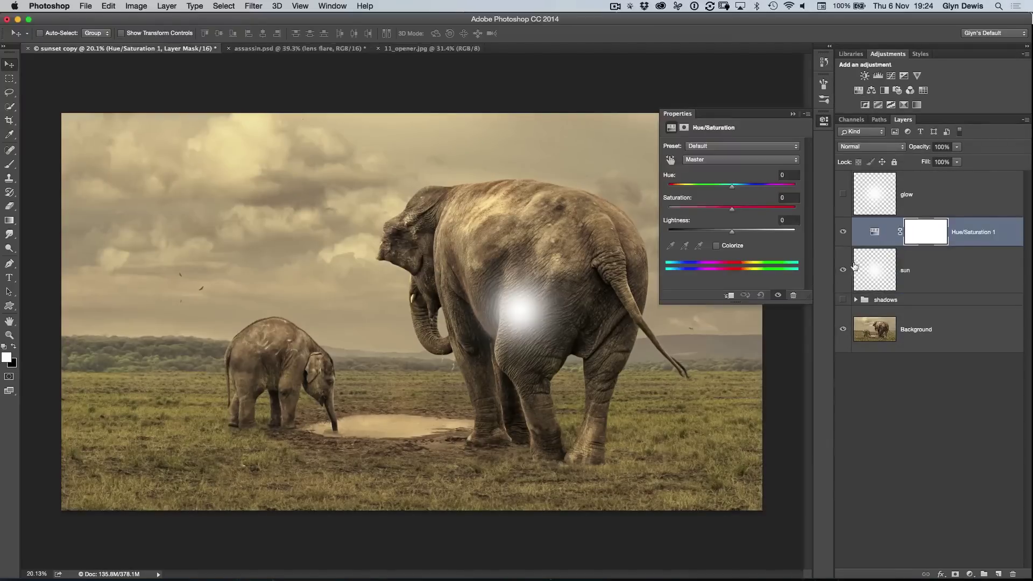
{"action": "left_click", "coordinate": [716, 245]}
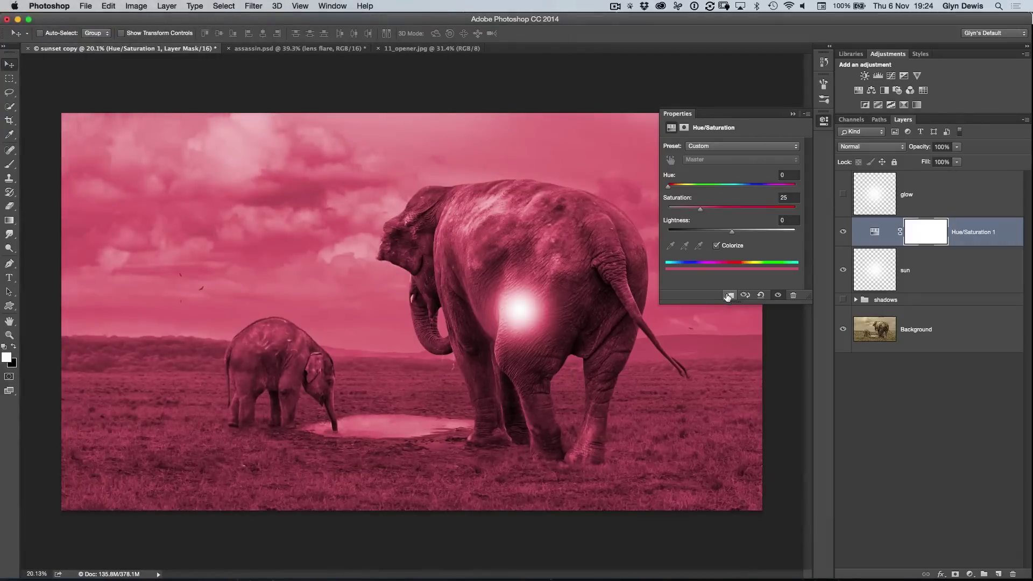
{"action": "left_click", "coordinate": [728, 296]}
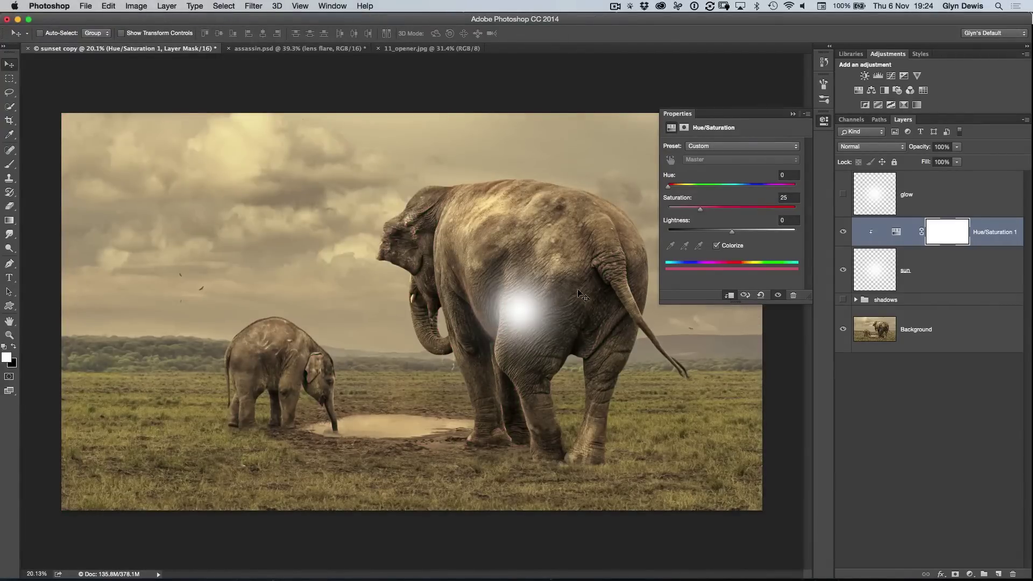
{"action": "scroll", "coordinate": [532, 323], "scroll_direction": "up", "scroll_amount": 5}
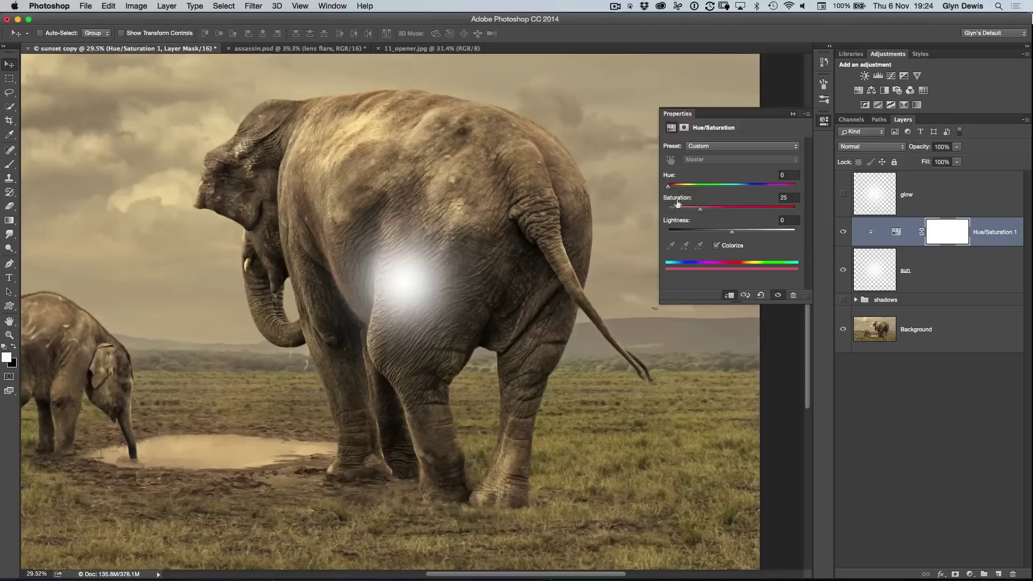
{"action": "left_click_drag", "start_coordinate": [668, 187], "coordinate": [684, 189]}
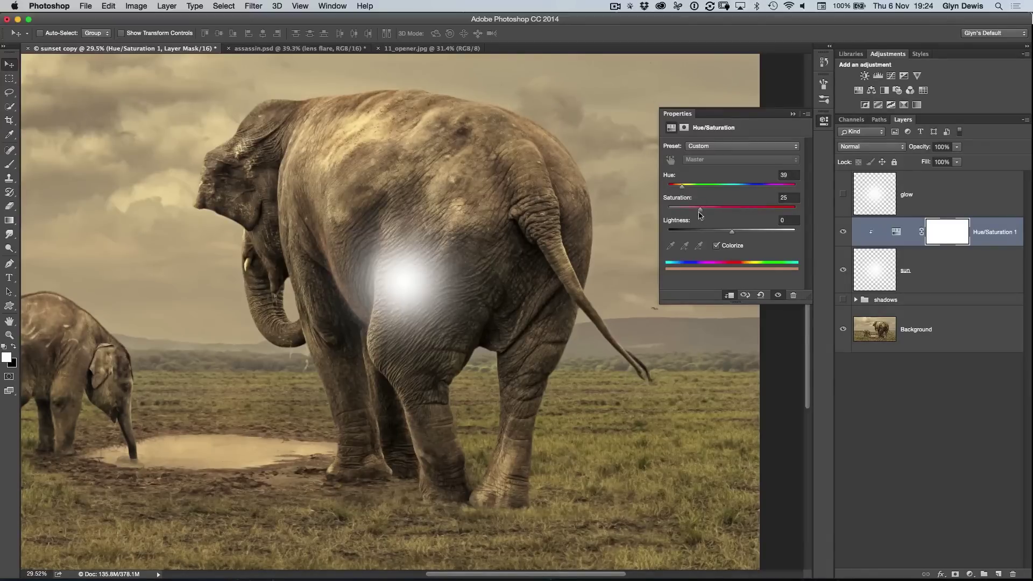
{"action": "left_click_drag", "start_coordinate": [702, 211], "coordinate": [794, 211]}
{"action": "left_click_drag", "start_coordinate": [733, 235], "coordinate": [691, 230]}
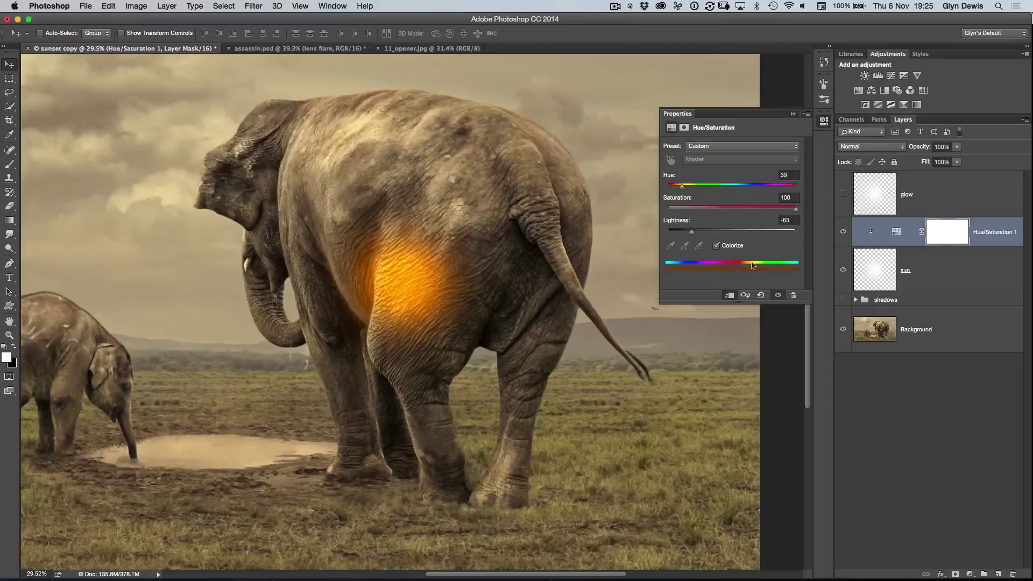
- Lower the sun layer's Fill to about 51%, trying Normal before returning to Linear Dodge (Add)
{"action": "left_click", "coordinate": [877, 275]}
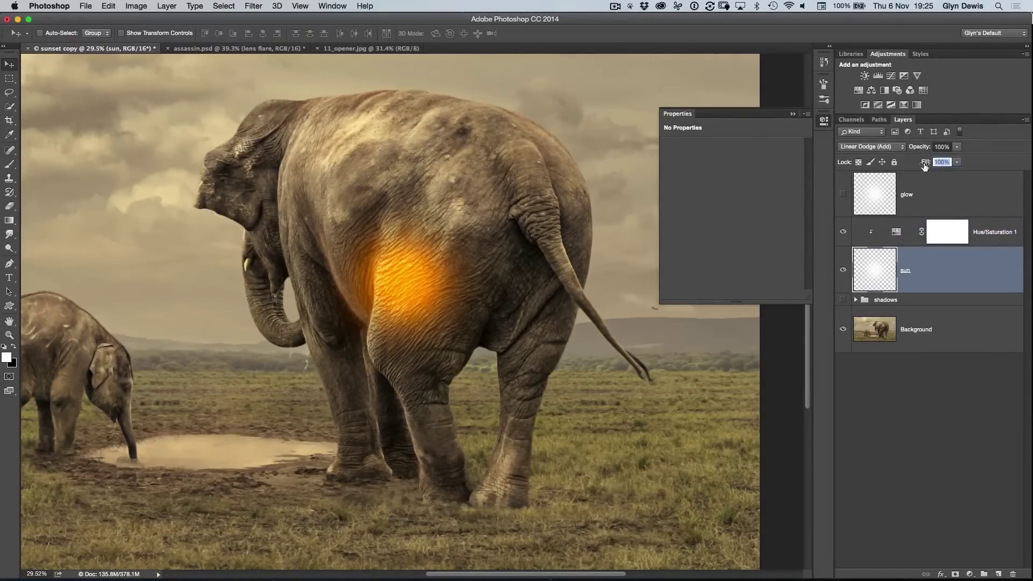
{"action": "mouse_move", "coordinate": [923, 167]}
{"action": "left_mouse_down"}
{"action": "mouse_move", "coordinate": [890, 163]}
{"action": "mouse_move", "coordinate": [916, 164]}
{"action": "left_mouse_up"}
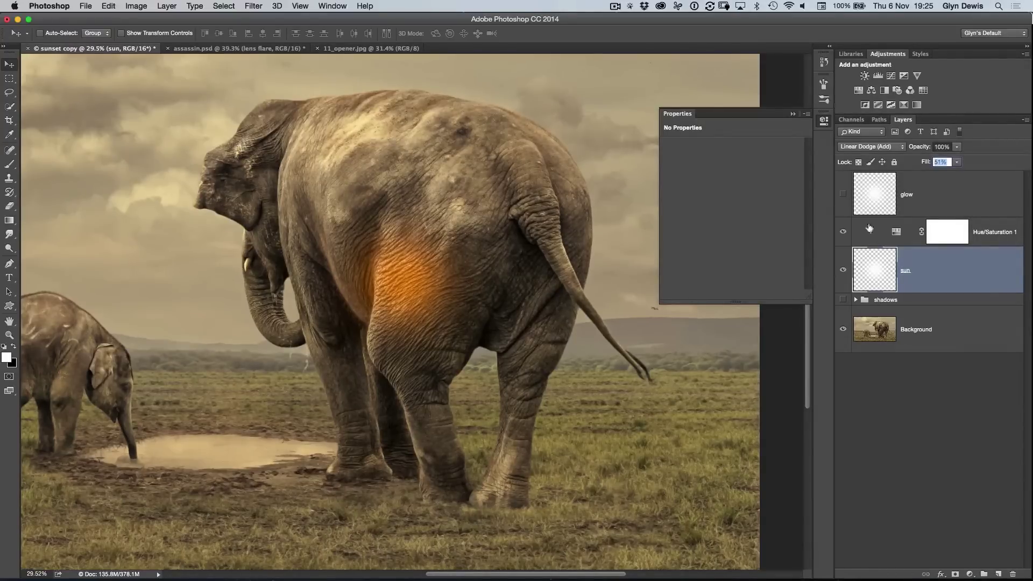
{"action": "left_click", "coordinate": [865, 148]}
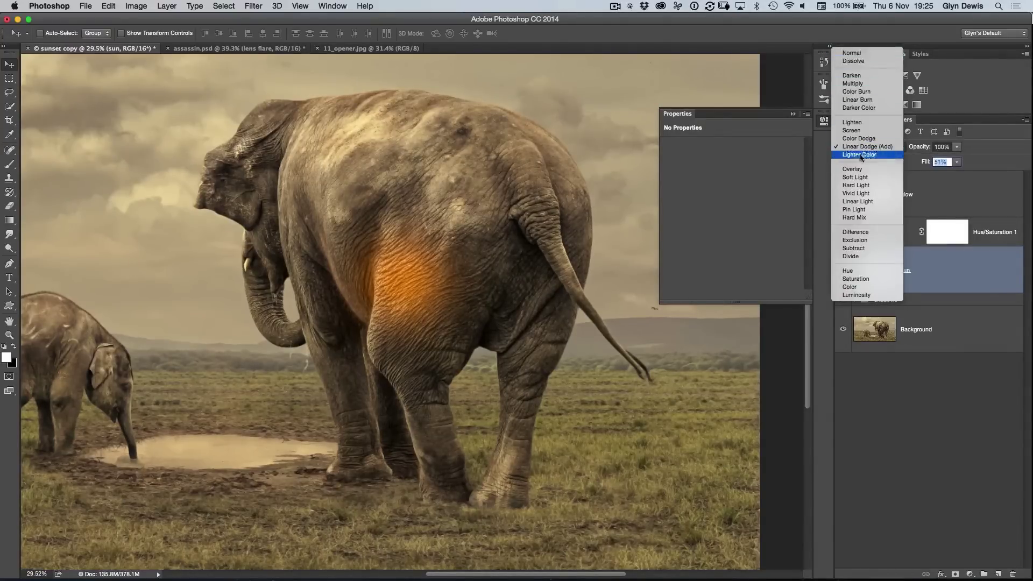
{"action": "left_click", "coordinate": [848, 54]}
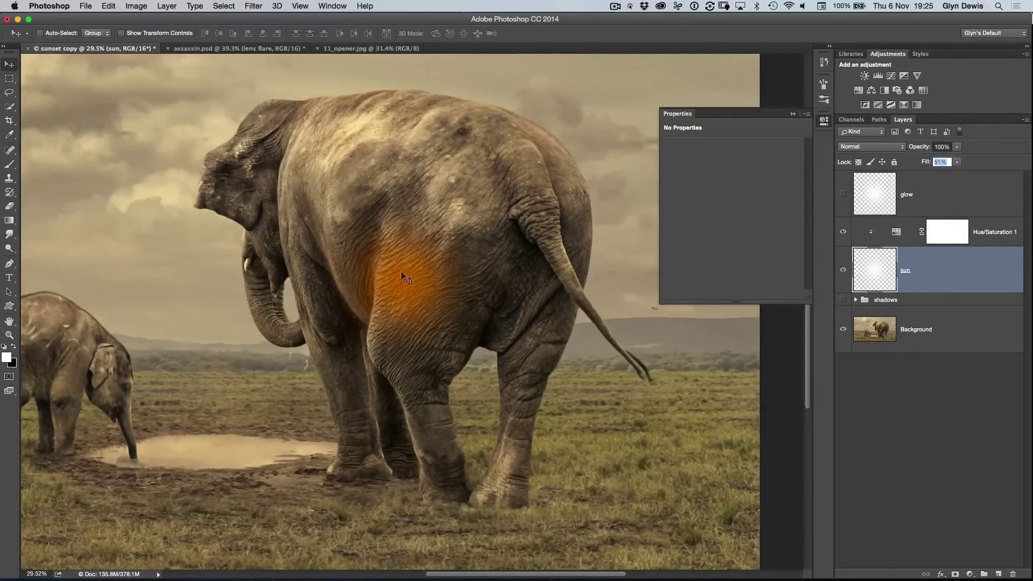
{"action": "scroll", "coordinate": [404, 278], "scroll_direction": "up", "scroll_amount": 3}
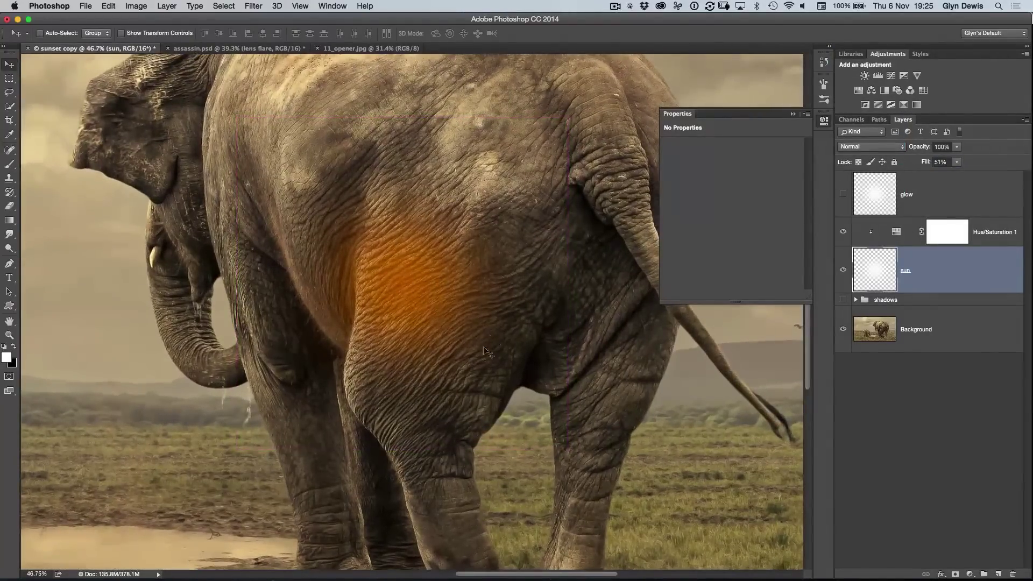
{"action": "left_click", "coordinate": [856, 147]}
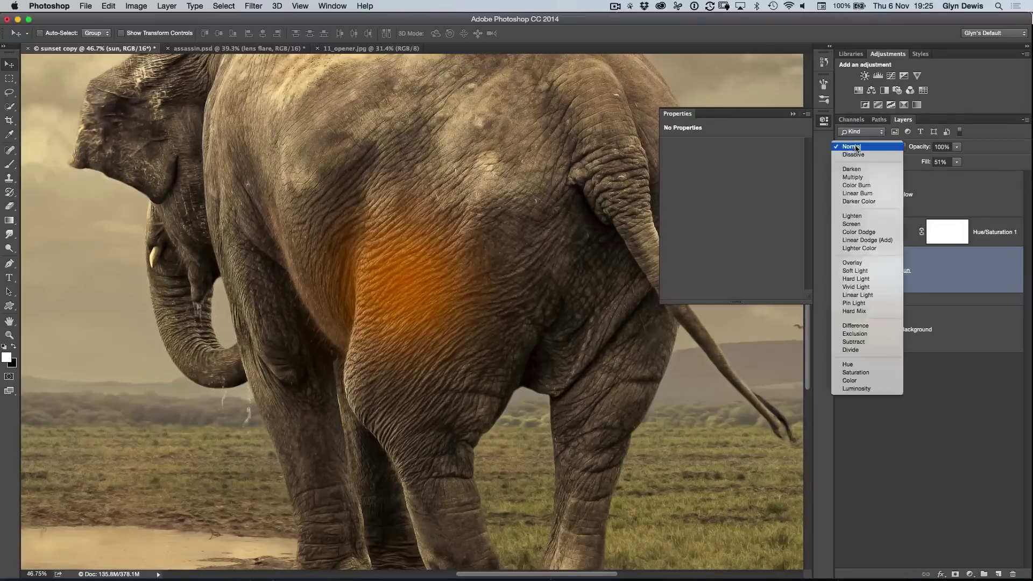
{"action": "left_click", "coordinate": [864, 241]}
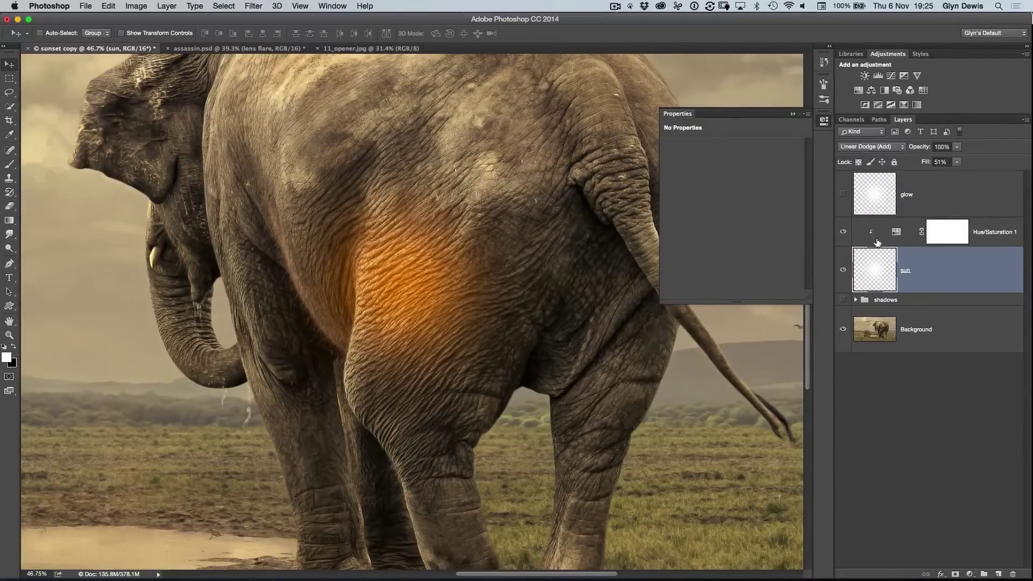
{"action": "scroll", "coordinate": [480, 258], "scroll_direction": "down", "scroll_amount": 5}
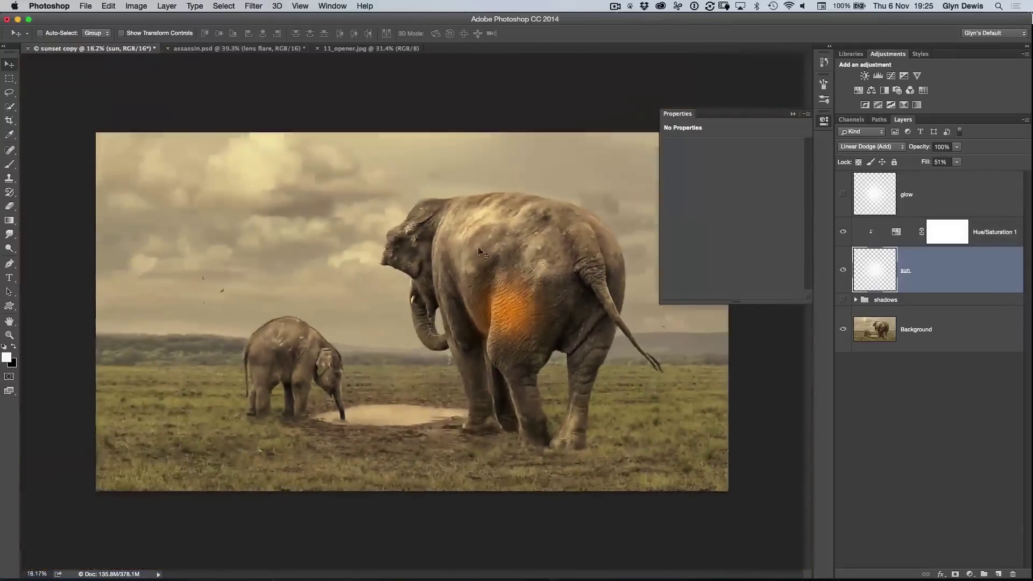
- Select the glow layer and make it visible
{"action": "left_click", "coordinate": [873, 196]}
{"action": "left_click", "coordinate": [842, 195]}
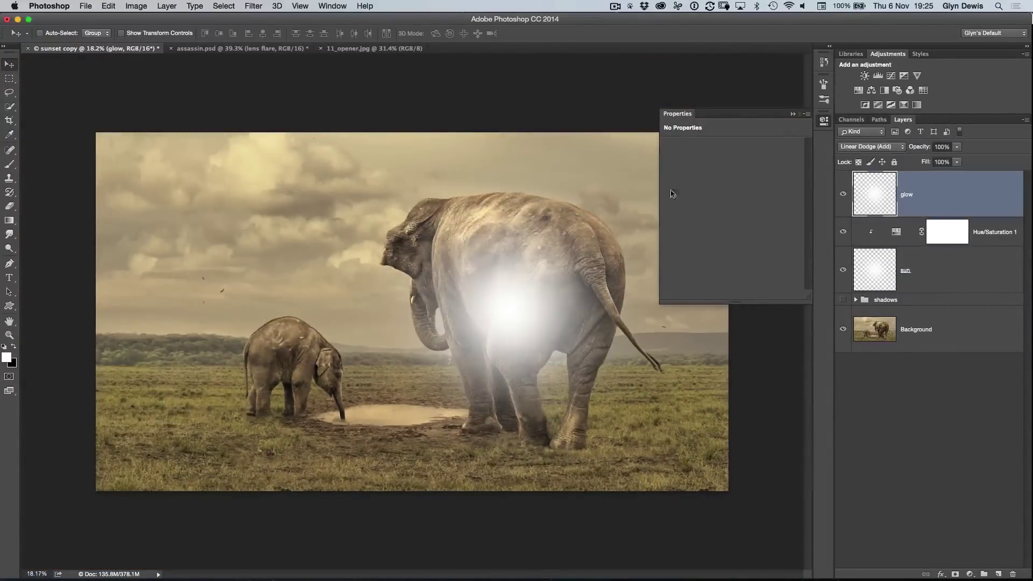
{"action": "left_click", "coordinate": [825, 120]}
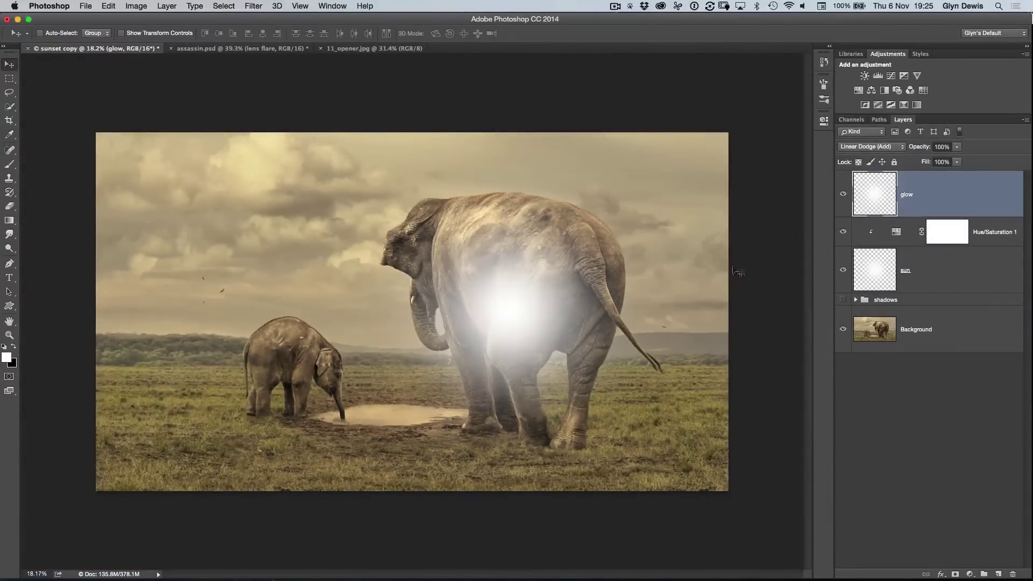
- Clip a colorized Hue/Saturation to glow at Hue 38, Saturation 100, Lightness -35
{"action": "left_click", "coordinate": [859, 92]}
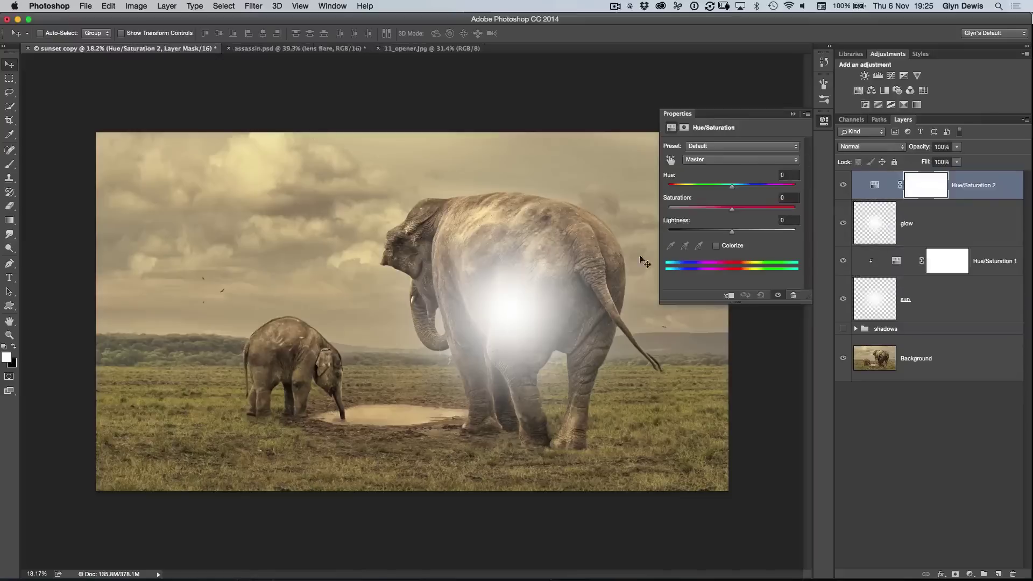
{"action": "left_click", "coordinate": [716, 245]}
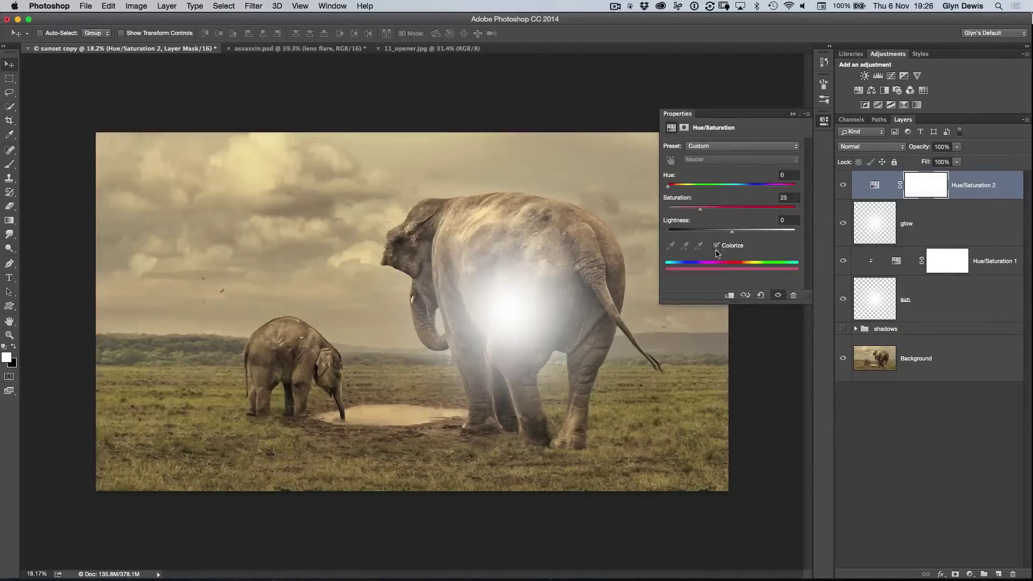
{"action": "left_click", "coordinate": [729, 296]}
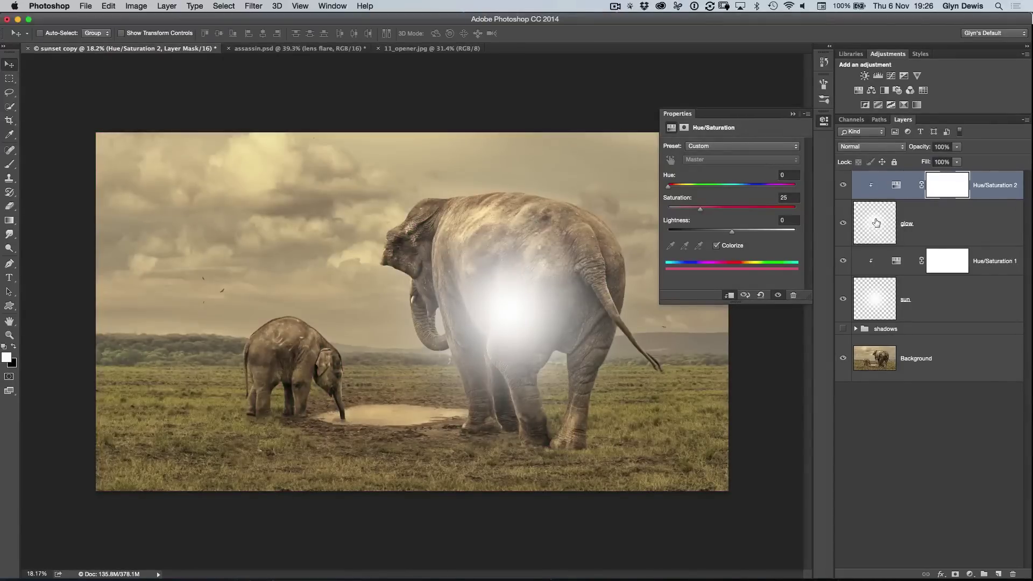
{"action": "left_click_drag", "start_coordinate": [669, 186], "coordinate": [681, 189]}
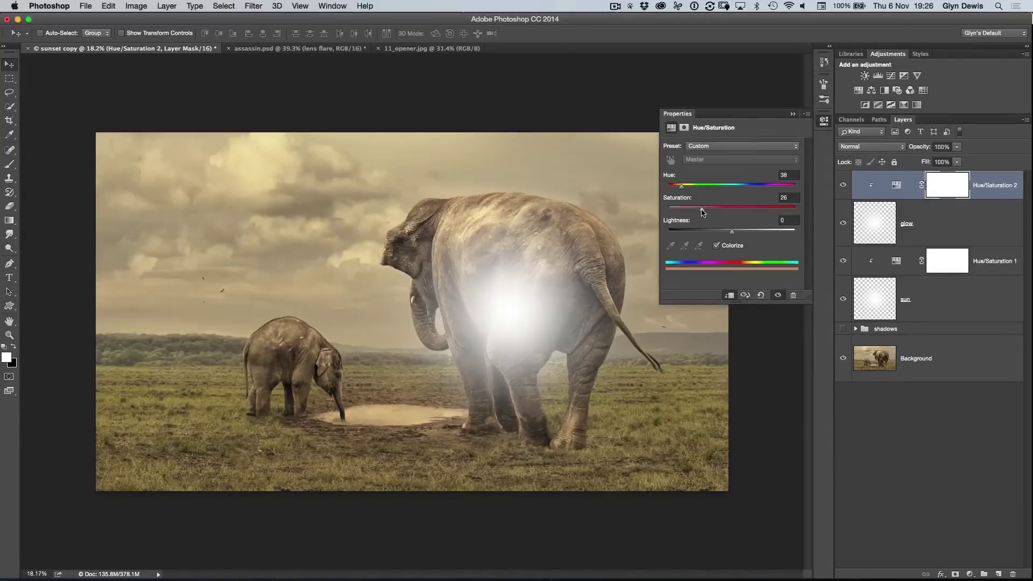
{"action": "left_click_drag", "start_coordinate": [703, 212], "coordinate": [823, 221]}
{"action": "left_click_drag", "start_coordinate": [729, 235], "coordinate": [711, 234]}
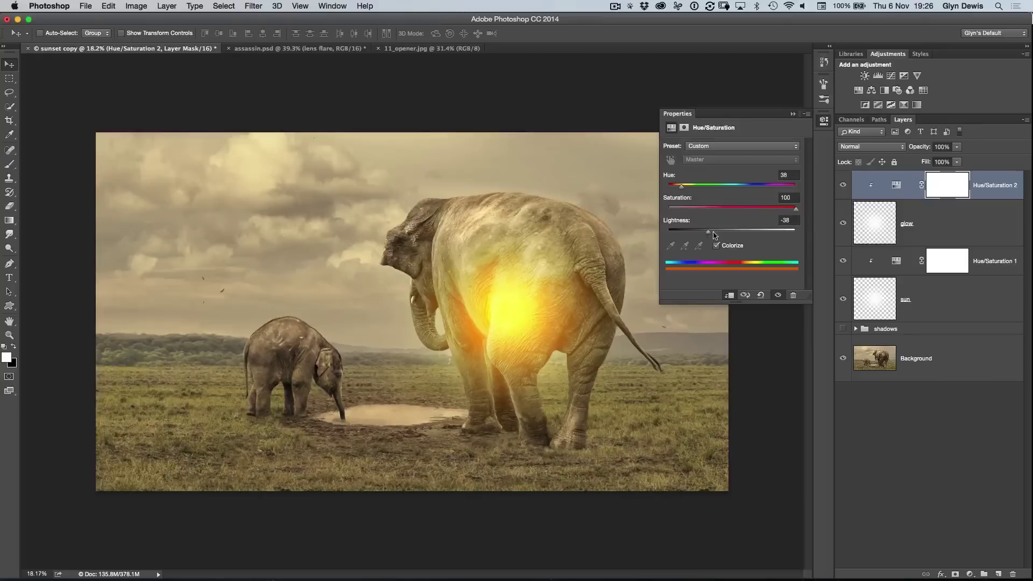
{"action": "left_click_drag", "start_coordinate": [714, 235], "coordinate": [715, 235]}
- Lower the glow layer's Fill to 62%, trying Normal before returning to Linear Dodge (Add)
{"action": "left_click", "coordinate": [883, 227]}
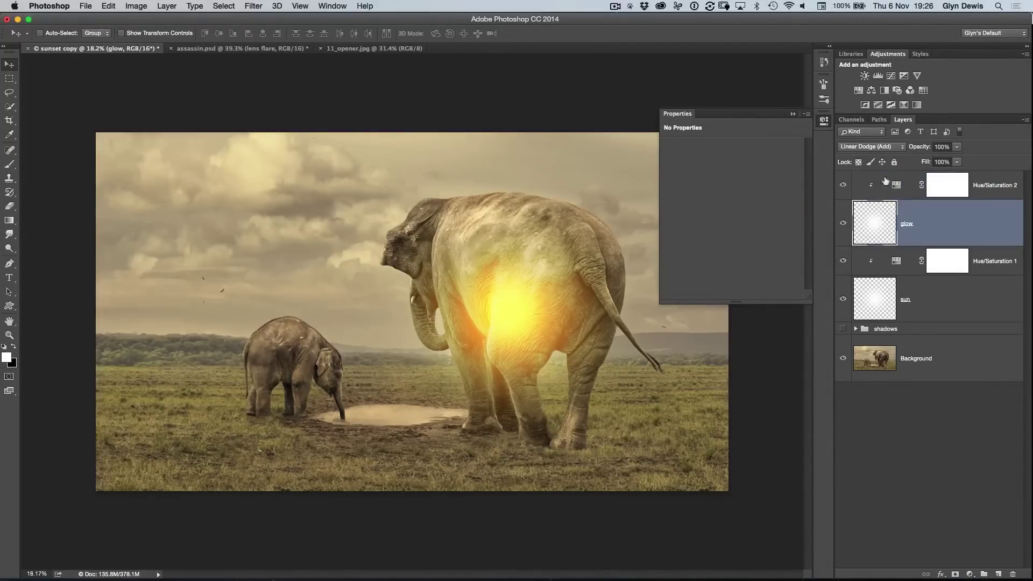
{"action": "mouse_move", "coordinate": [924, 165]}
{"action": "left_mouse_down"}
{"action": "mouse_move", "coordinate": [895, 162]}
{"action": "mouse_move", "coordinate": [905, 164]}
{"action": "left_mouse_up"}
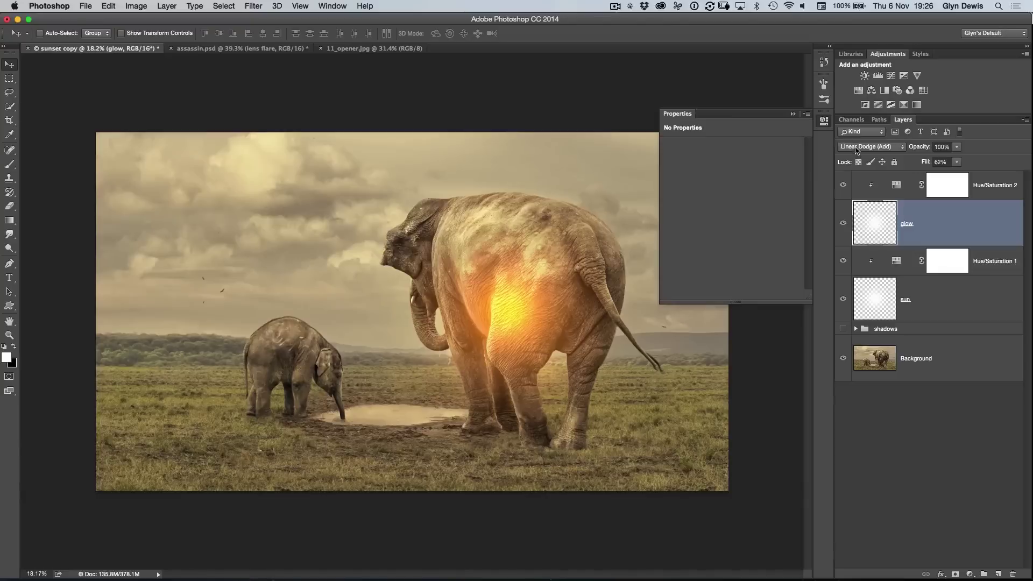
{"action": "left_click", "coordinate": [857, 149]}
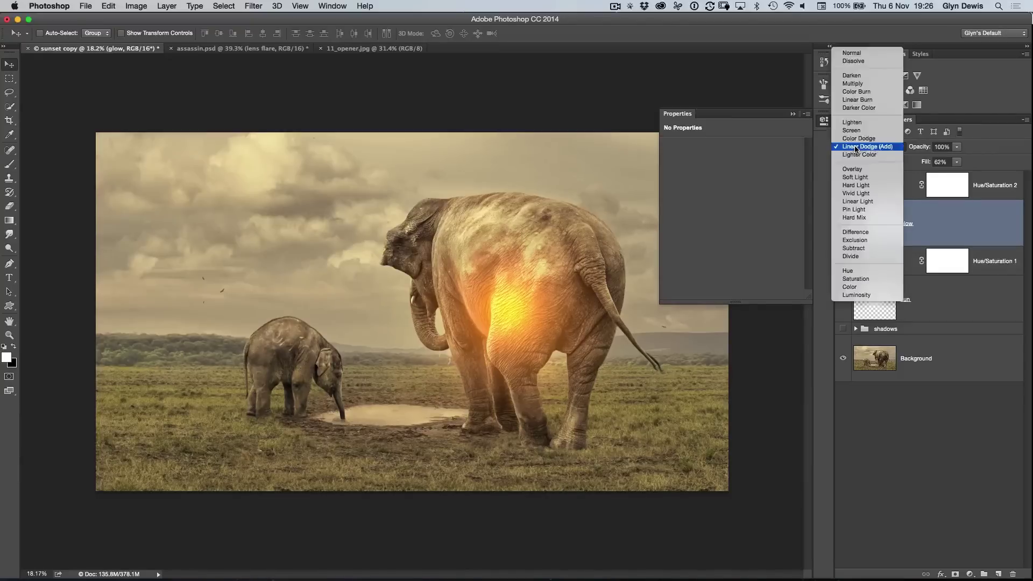
{"action": "left_click", "coordinate": [855, 54]}
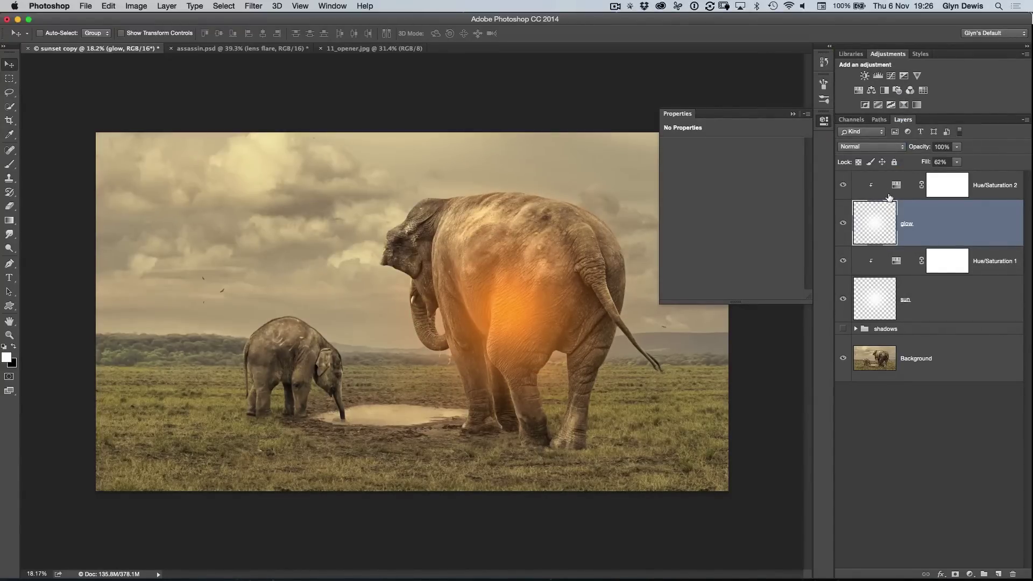
{"action": "left_click", "coordinate": [855, 147]}
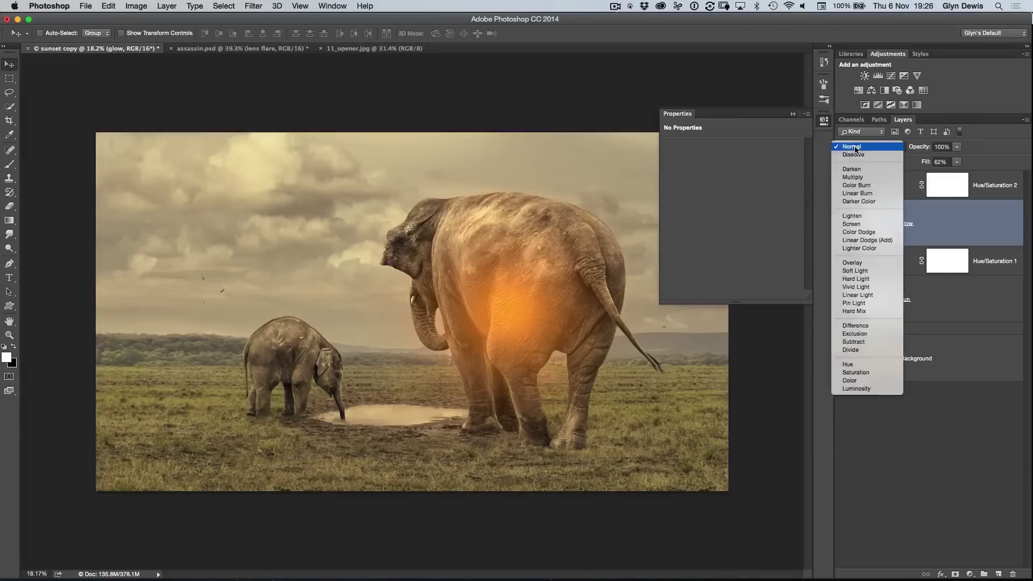
{"action": "left_click", "coordinate": [874, 247]}
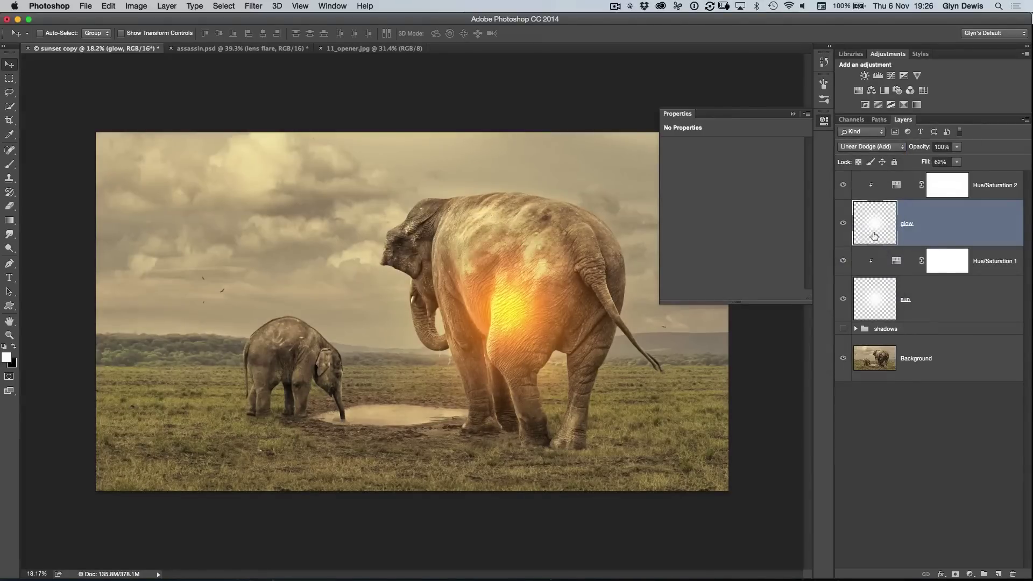
{"action": "left_click", "coordinate": [824, 121]}
- Group Hue/Saturation 2 down through the sun layer into a new group named 'sun'
{"action": "left_click", "coordinate": [872, 186]}
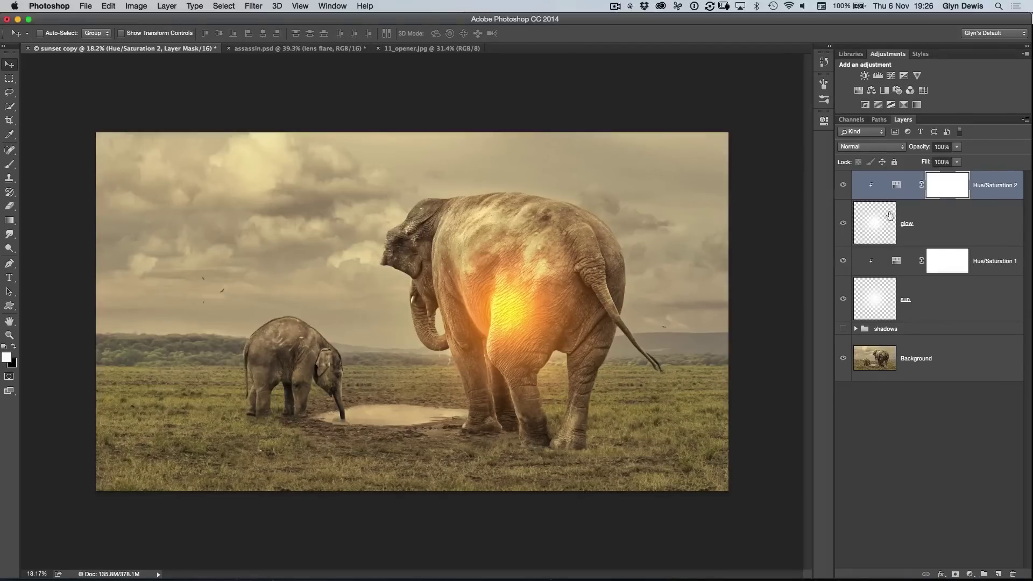
{"action": "left_click", "coordinate": [930, 300], "text": "shift"}
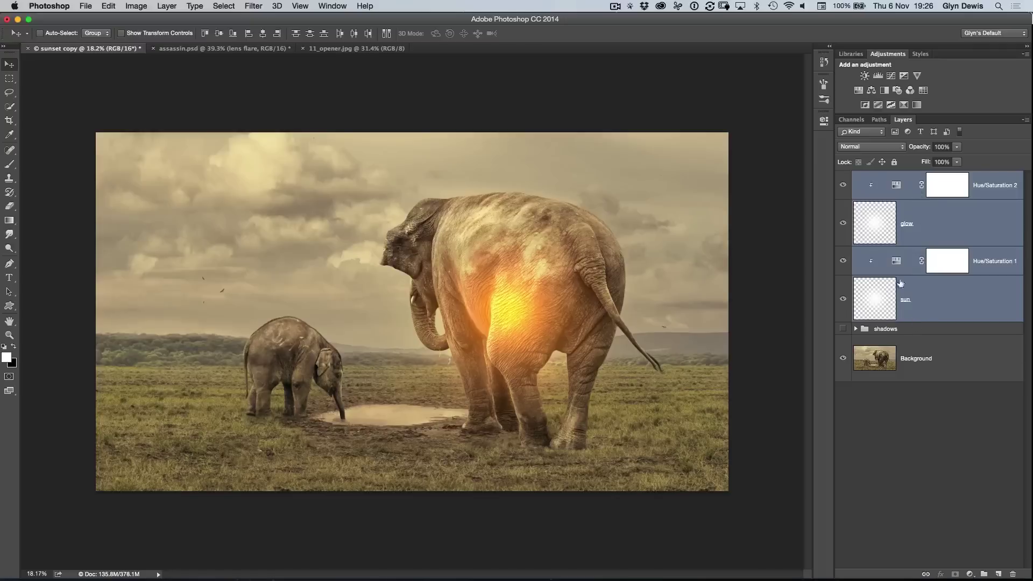
{"action": "left_click", "coordinate": [1025, 120]}
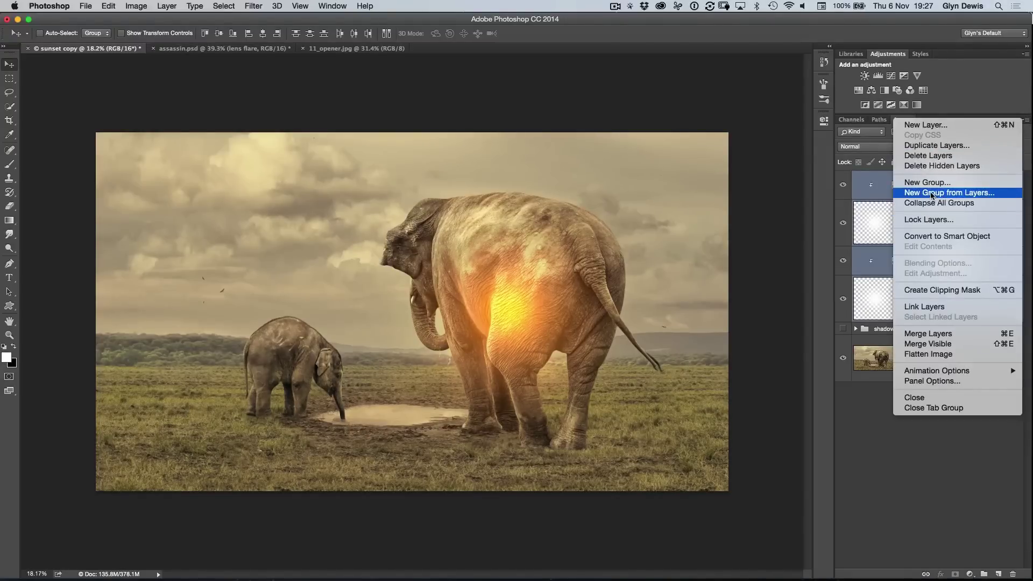
{"action": "left_click", "coordinate": [932, 193]}
{"action": "type", "text": "sun"}
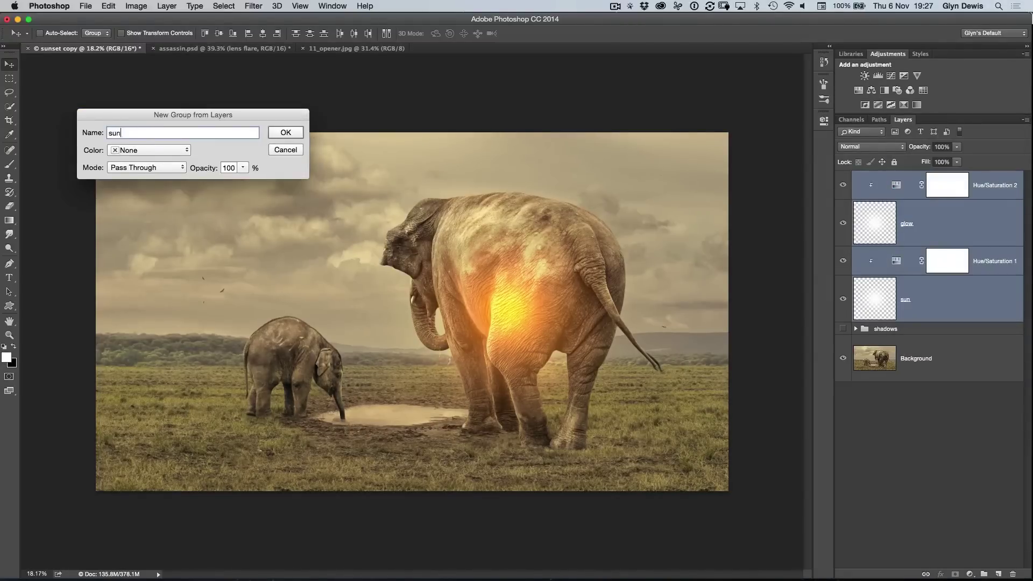
{"action": "key", "text": "Return"}
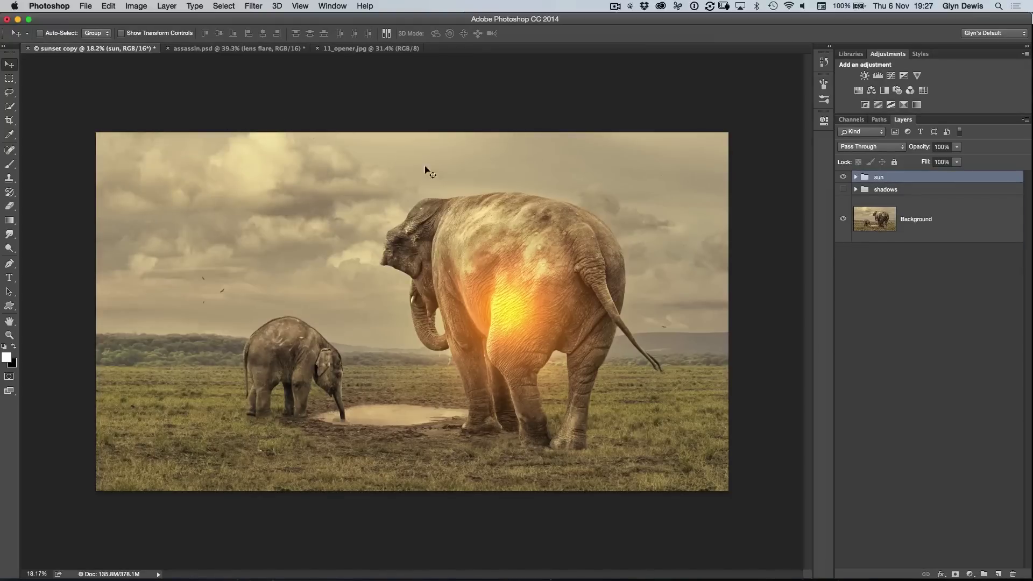
- Move the sun group to the right horizon and scale its glow layer to about 175%
{"action": "left_click_drag", "start_coordinate": [511, 316], "coordinate": [725, 321]}
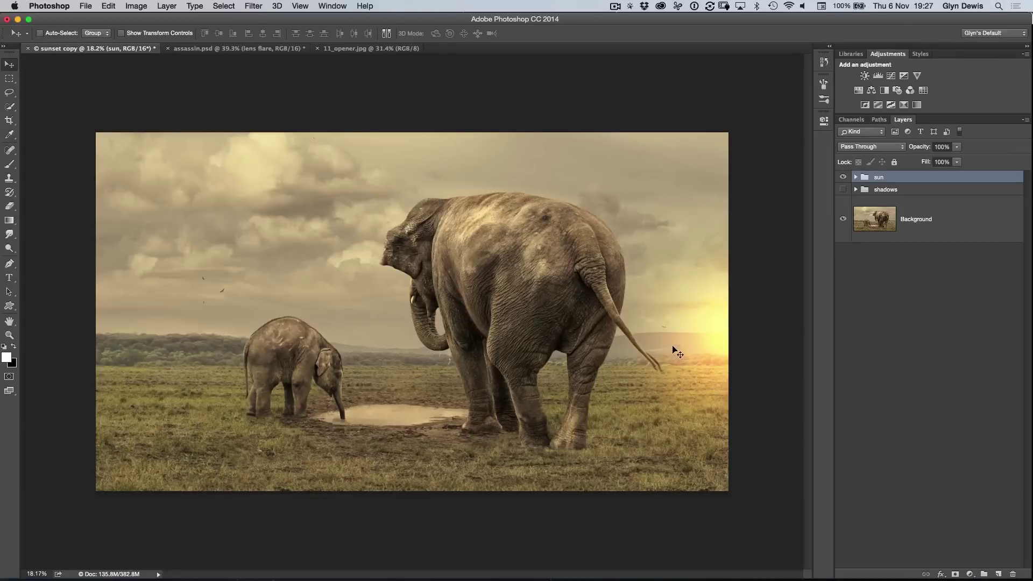
{"action": "left_click", "coordinate": [855, 177]}
{"action": "left_click", "coordinate": [893, 239]}
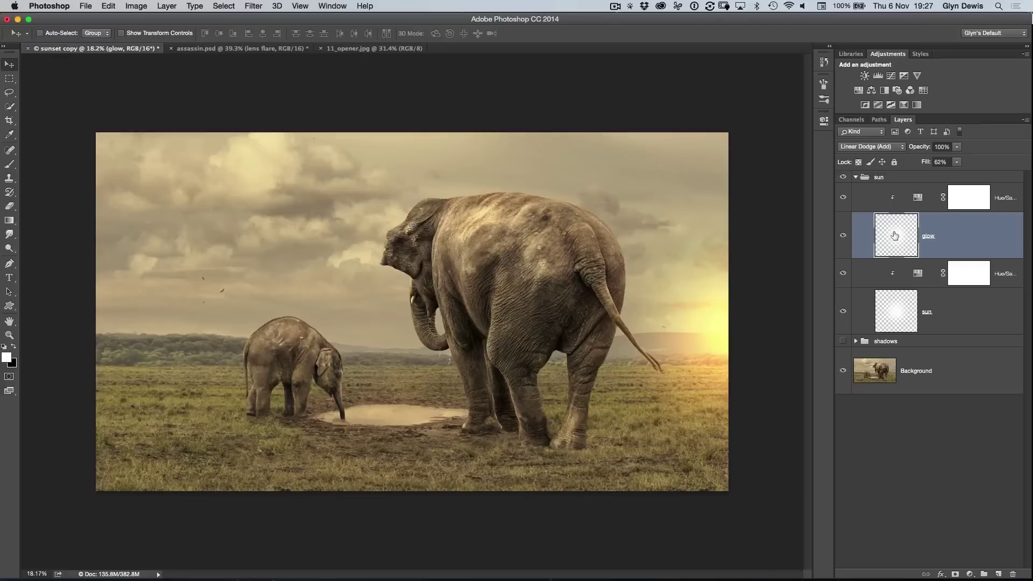
{"action": "key", "text": "ctrl+t"}
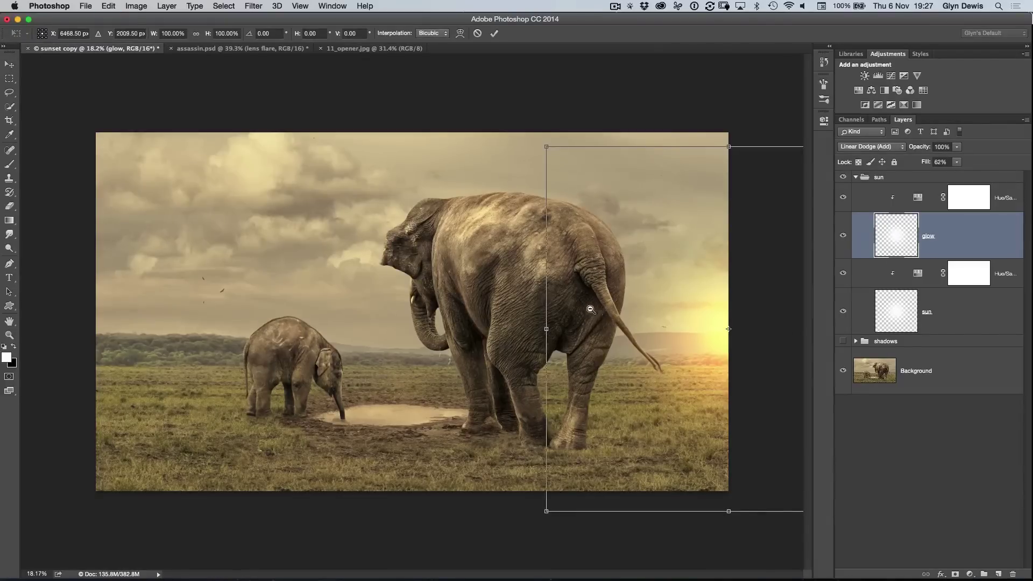
{"action": "key", "text": "super+minus"}
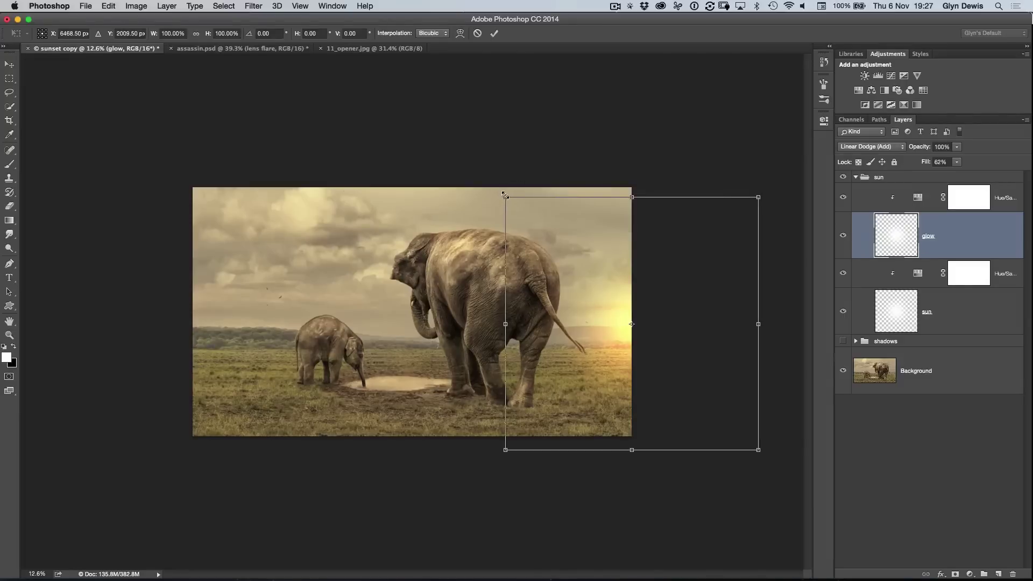
{"action": "left_click_drag", "start_coordinate": [504, 196], "coordinate": [397, 108]}
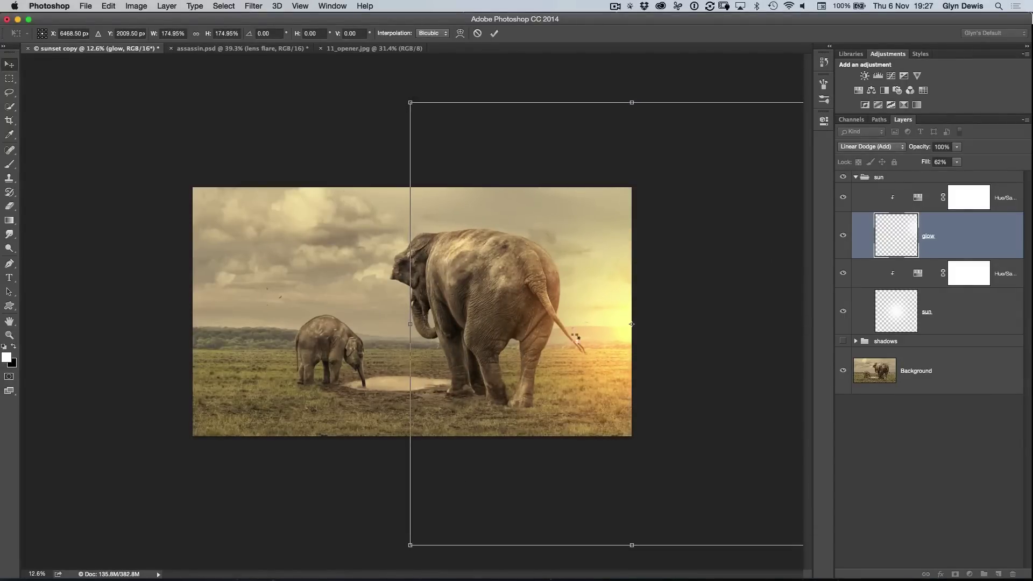
{"action": "key", "text": "Return"}
{"action": "left_click", "coordinate": [597, 325], "text": "super"}
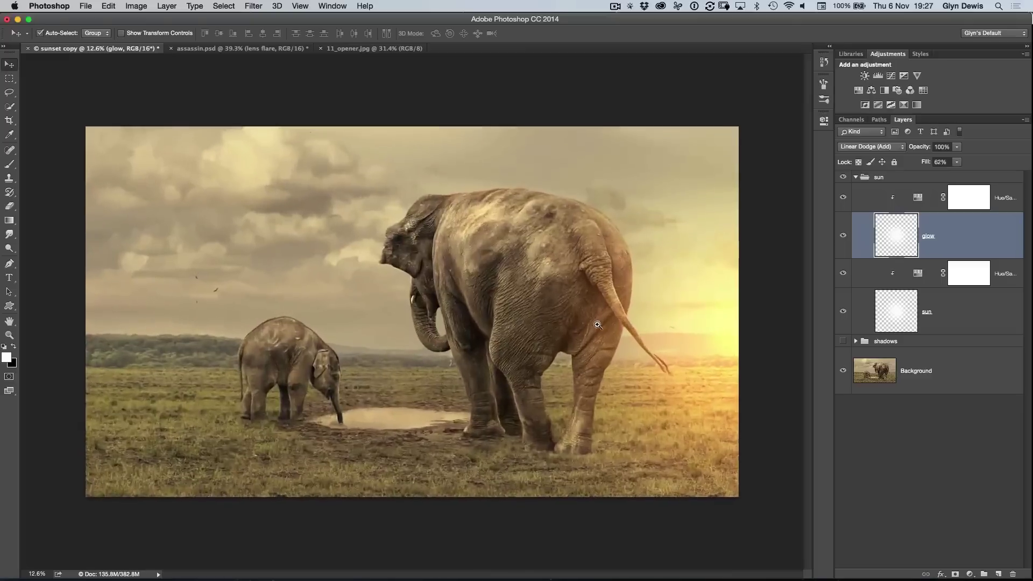
- Set the top Hue/Saturation's Lightness to about -62 and lower the glow layer's Fill
{"action": "left_click", "coordinate": [914, 198]}
{"action": "double_click", "coordinate": [917, 189]}
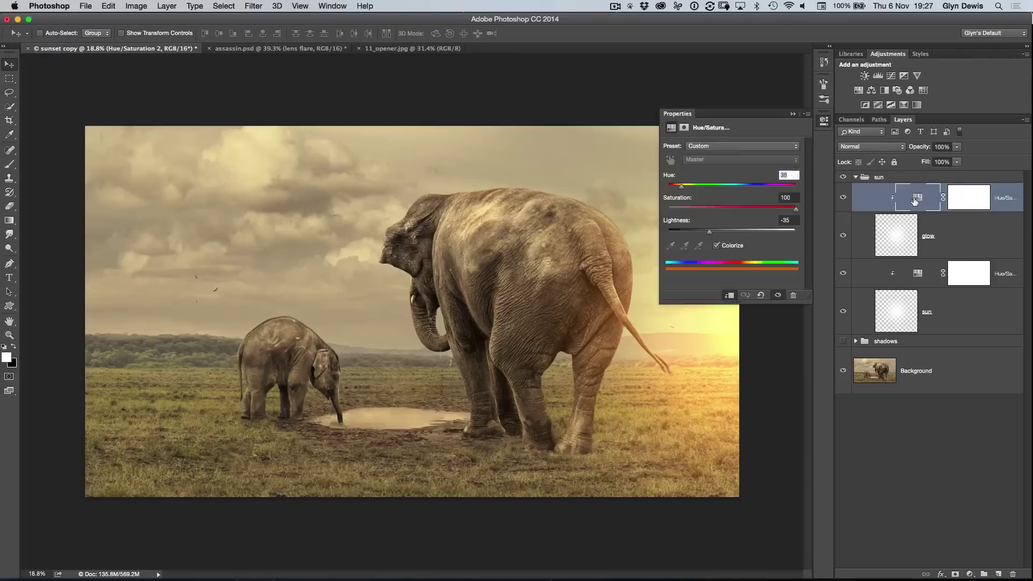
{"action": "left_click_drag", "start_coordinate": [677, 114], "coordinate": [91, 82]}
{"action": "left_click_drag", "start_coordinate": [117, 200], "coordinate": [108, 200]}
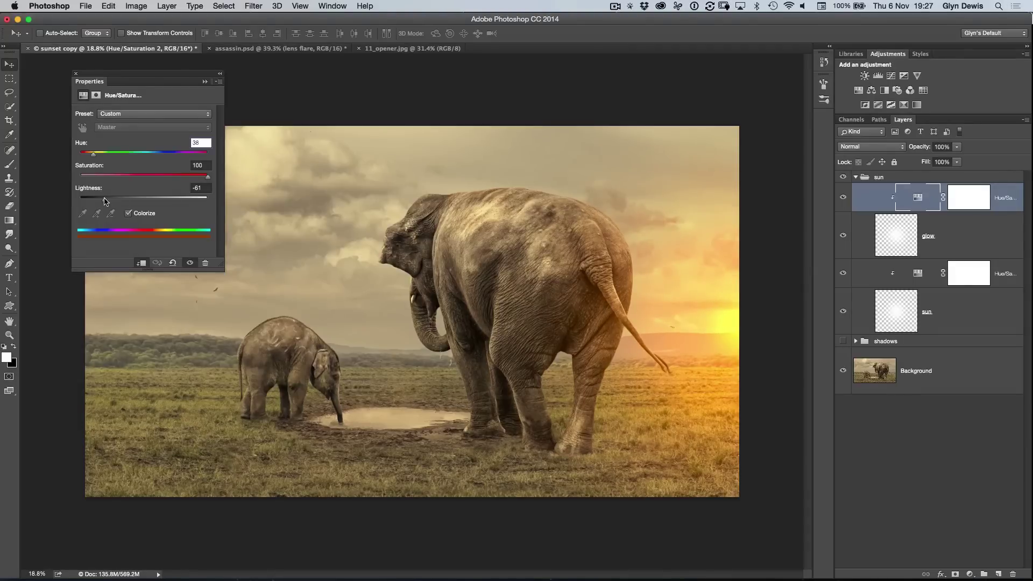
{"action": "left_click_drag", "start_coordinate": [106, 201], "coordinate": [107, 200]}
{"action": "left_click_drag", "start_coordinate": [108, 202], "coordinate": [104, 200]}
{"action": "left_click", "coordinate": [899, 238]}
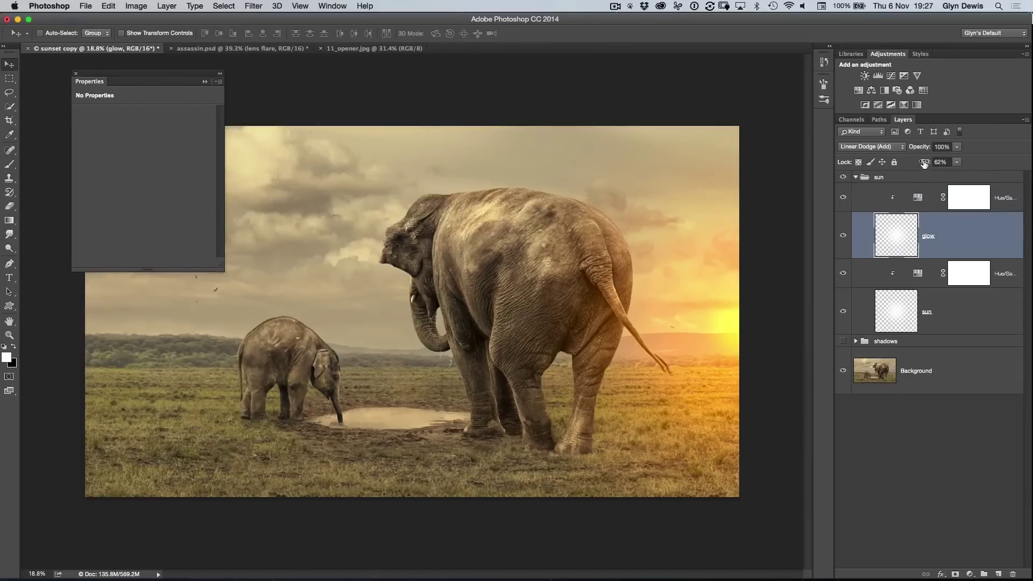
{"action": "mouse_move", "coordinate": [923, 163]}
{"action": "left_mouse_down"}
{"action": "mouse_move", "coordinate": [915, 163]}
{"action": "mouse_move", "coordinate": [933, 164]}
{"action": "mouse_move", "coordinate": [923, 163]}
{"action": "left_mouse_up"}
- Collapse the sun group, nudge the sun glow near the right edge, and dock the Properties panel
{"action": "left_click", "coordinate": [855, 177]}
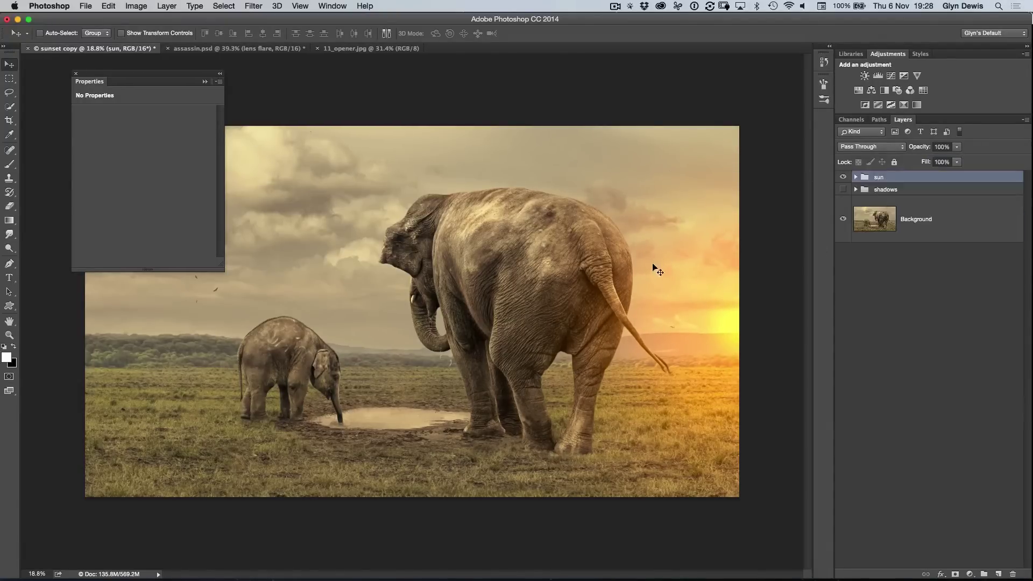
{"action": "scroll", "coordinate": [652, 268], "scroll_direction": "down", "scroll_amount": 2}
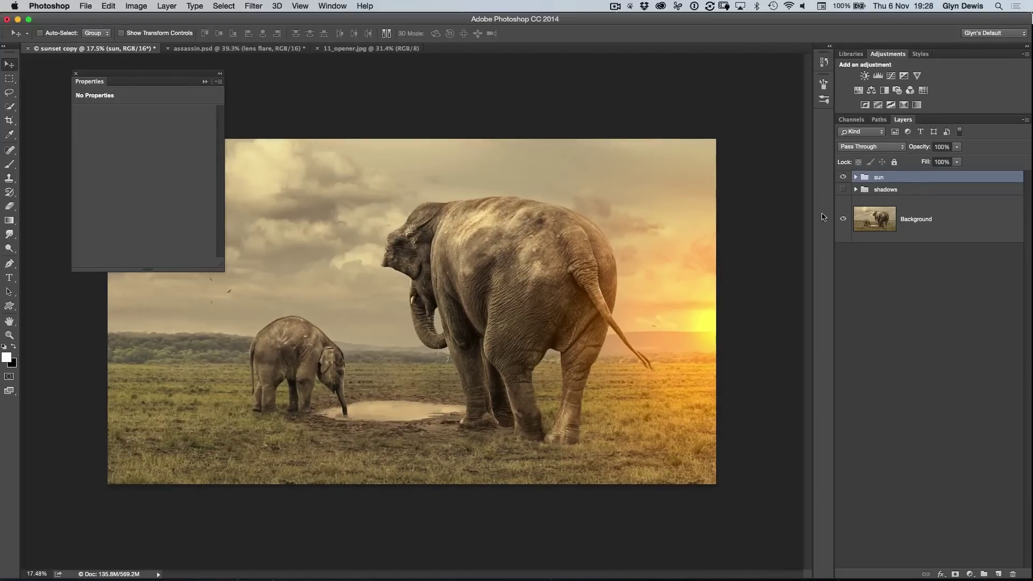
{"action": "mouse_move", "coordinate": [702, 339]}
{"action": "left_mouse_down"}
{"action": "mouse_move", "coordinate": [694, 311]}
{"action": "mouse_move", "coordinate": [712, 328]}
{"action": "left_mouse_up"}
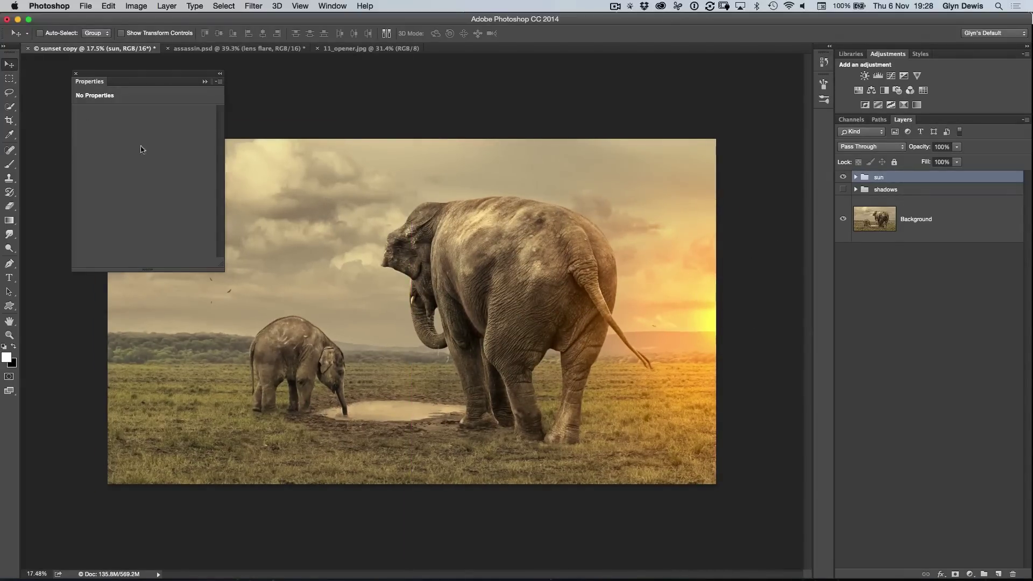
{"action": "left_click_drag", "start_coordinate": [83, 81], "coordinate": [825, 115]}
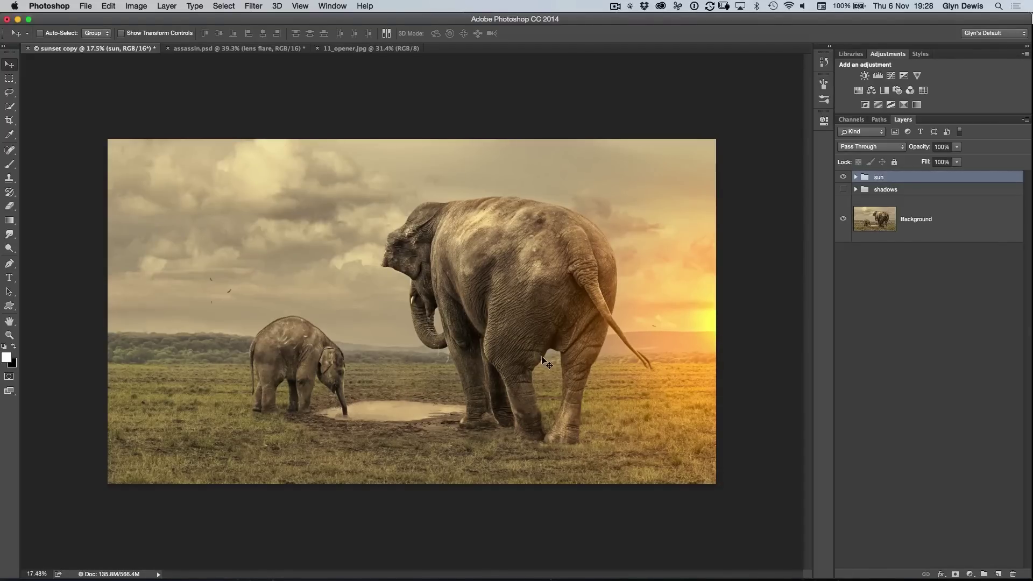
- Turn on the shadows group, compare the scene with and without it, then select it
{"action": "left_click", "coordinate": [843, 189]}
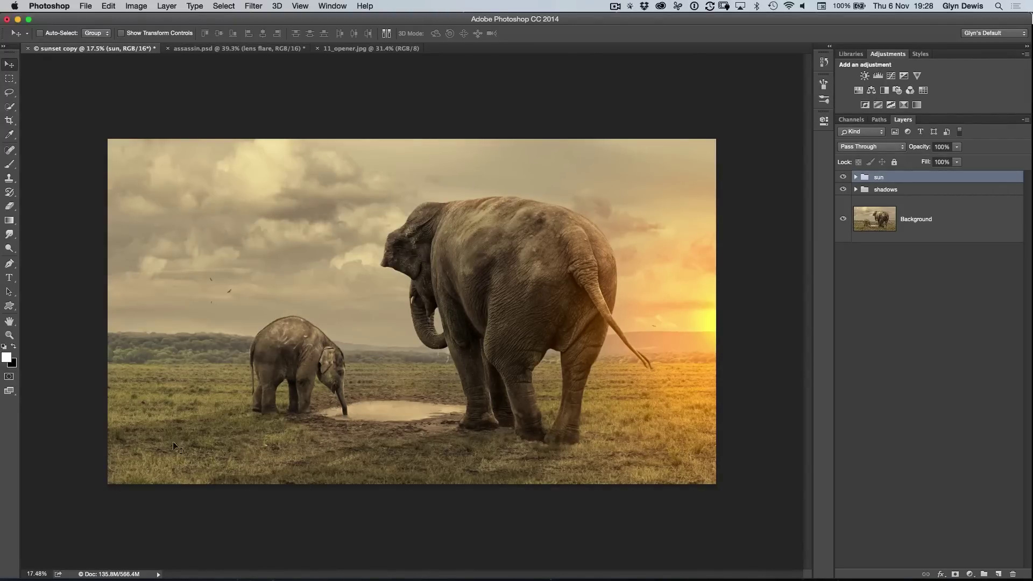
{"action": "left_click", "coordinate": [843, 190]}
{"action": "left_click", "coordinate": [843, 190]}
{"action": "left_click", "coordinate": [843, 189]}
{"action": "left_click", "coordinate": [842, 190]}
{"action": "left_click", "coordinate": [882, 190]}
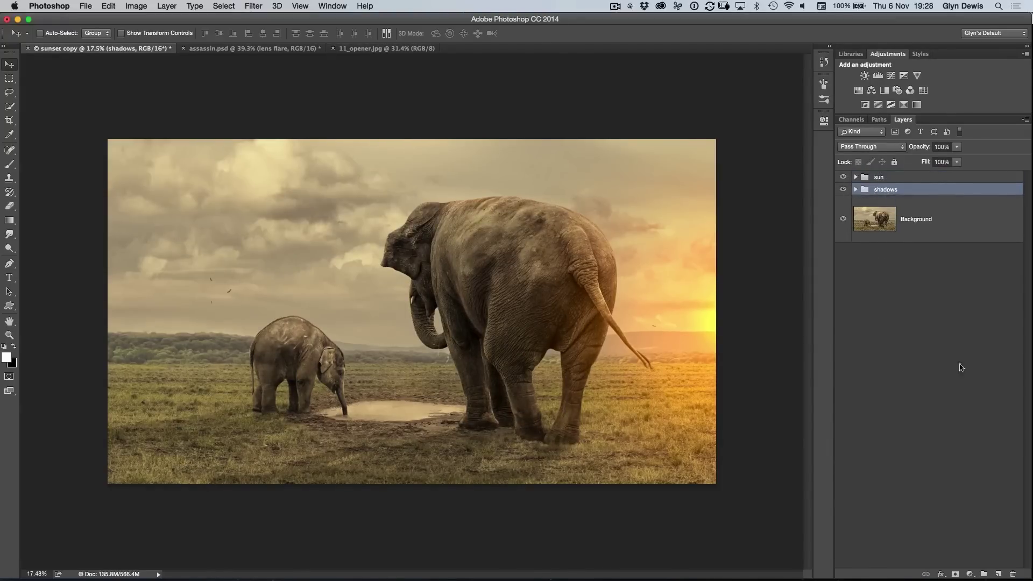
- Add a Photo Filter adjustment set to Warming Filter (81) at about 65% density
{"action": "left_click", "coordinate": [897, 92]}
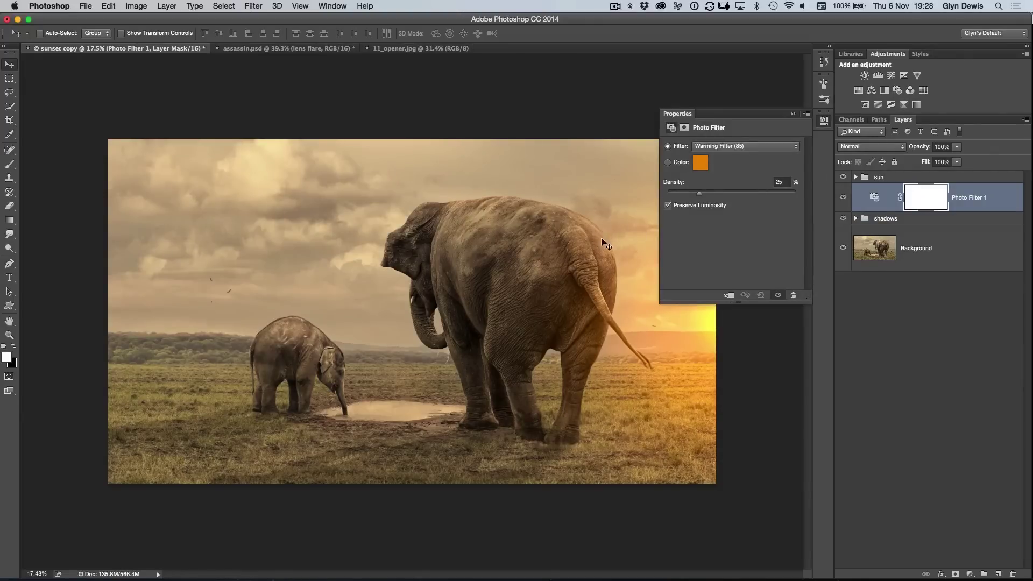
{"action": "left_click_drag", "start_coordinate": [676, 118], "coordinate": [658, 322]}
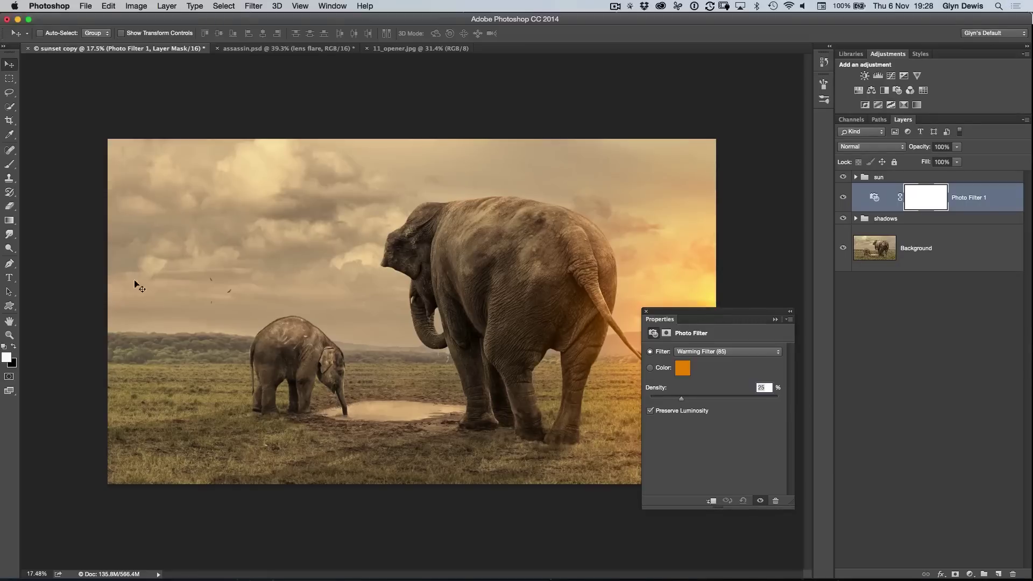
{"action": "left_click", "coordinate": [725, 360]}
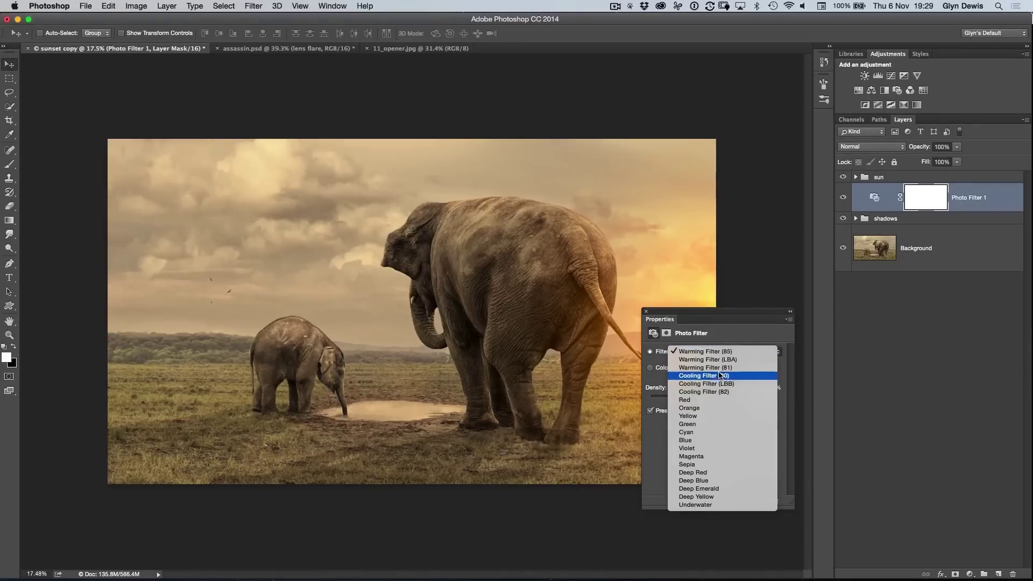
{"action": "left_click", "coordinate": [715, 366]}
{"action": "left_click_drag", "start_coordinate": [680, 401], "coordinate": [730, 402]}
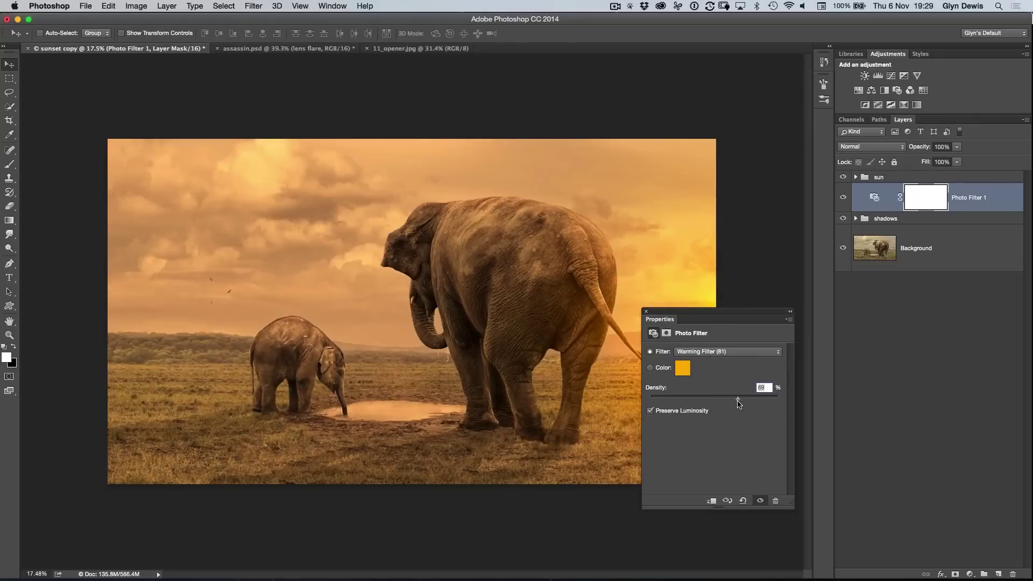
{"action": "left_click_drag", "start_coordinate": [739, 405], "coordinate": [731, 405]}
{"action": "left_click_drag", "start_coordinate": [659, 312], "coordinate": [895, 341]}
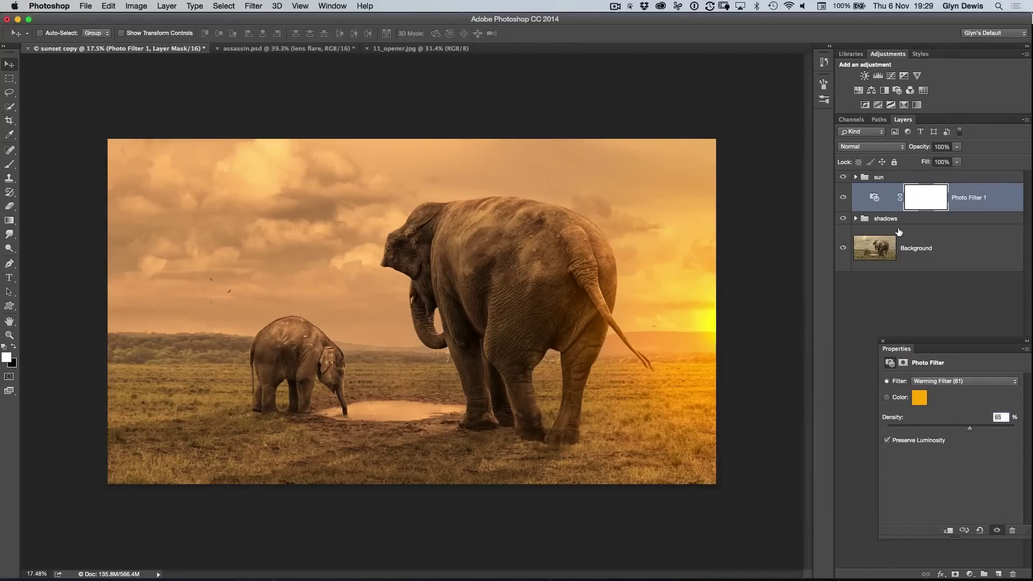
- Expand the sun group and set the glow layer's Fill to 47%
{"action": "left_click", "coordinate": [856, 177]}
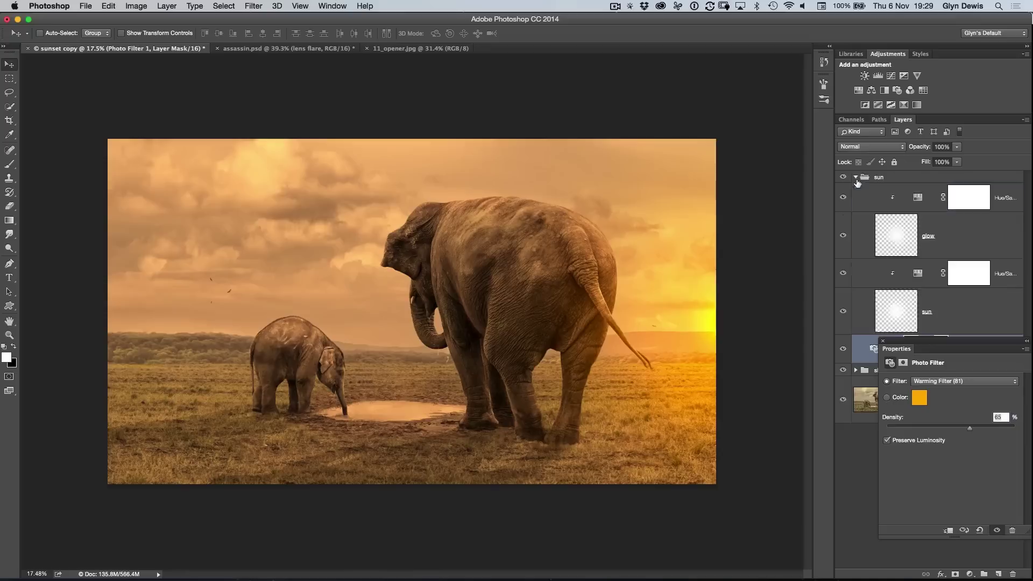
{"action": "left_click", "coordinate": [898, 232]}
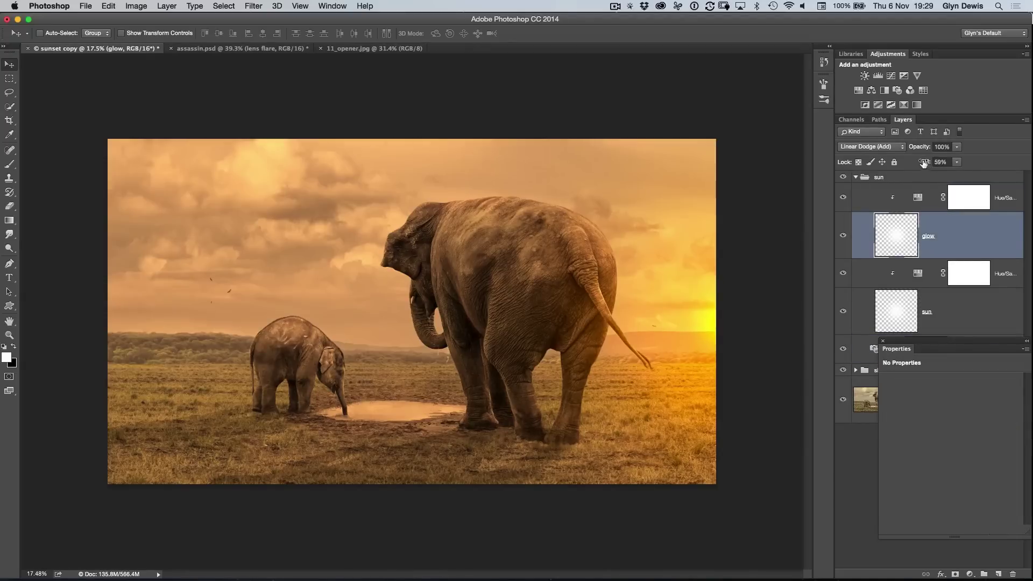
{"action": "left_click_drag", "start_coordinate": [923, 162], "coordinate": [911, 163]}
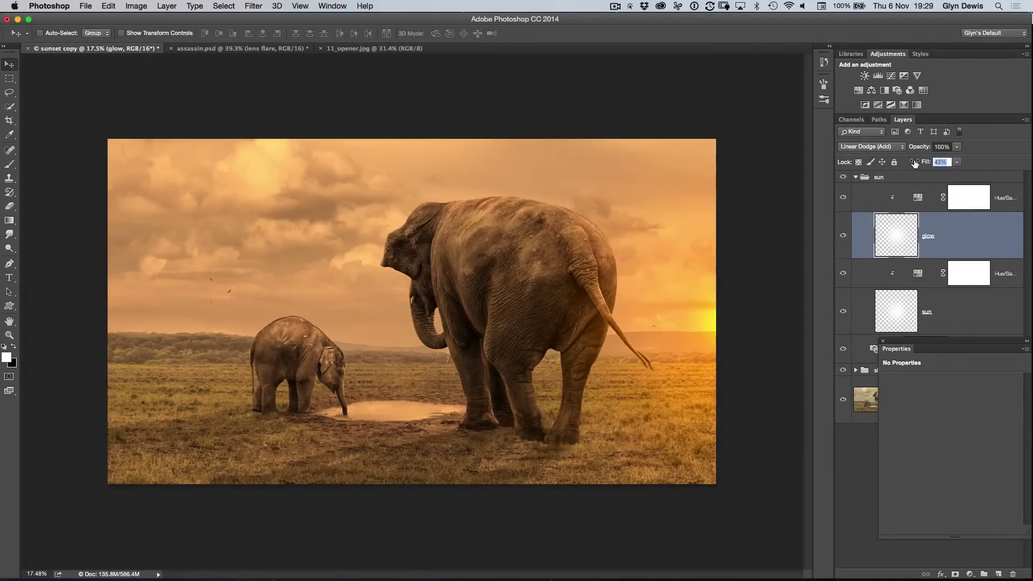
{"action": "left_click_drag", "start_coordinate": [914, 163], "coordinate": [916, 163]}
{"action": "left_click_drag", "start_coordinate": [885, 360], "coordinate": [825, 122]}
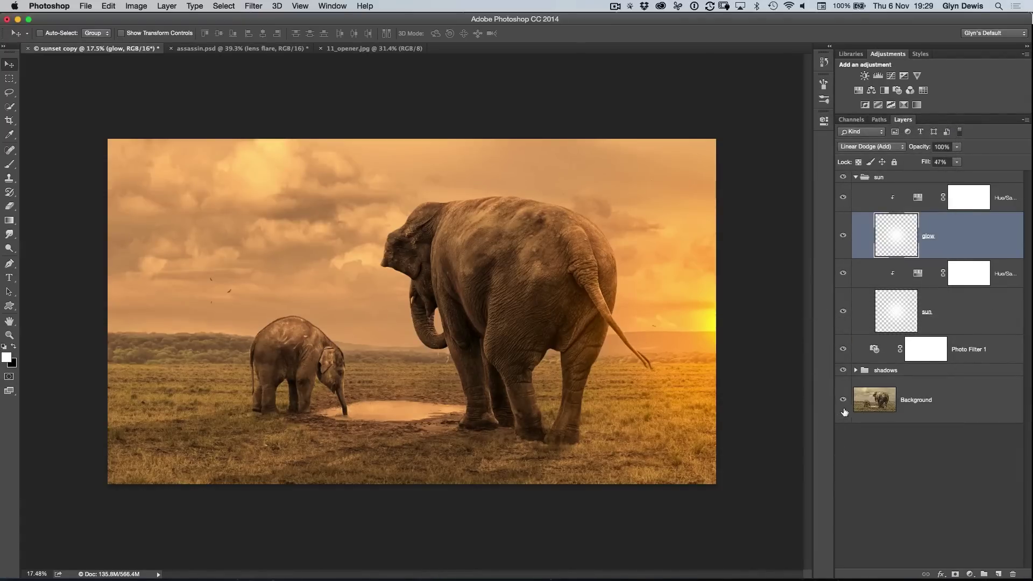
- Compare the untoned Background alone against the toned version, then restore all layers
{"action": "left_click", "coordinate": [843, 409], "text": "alt"}
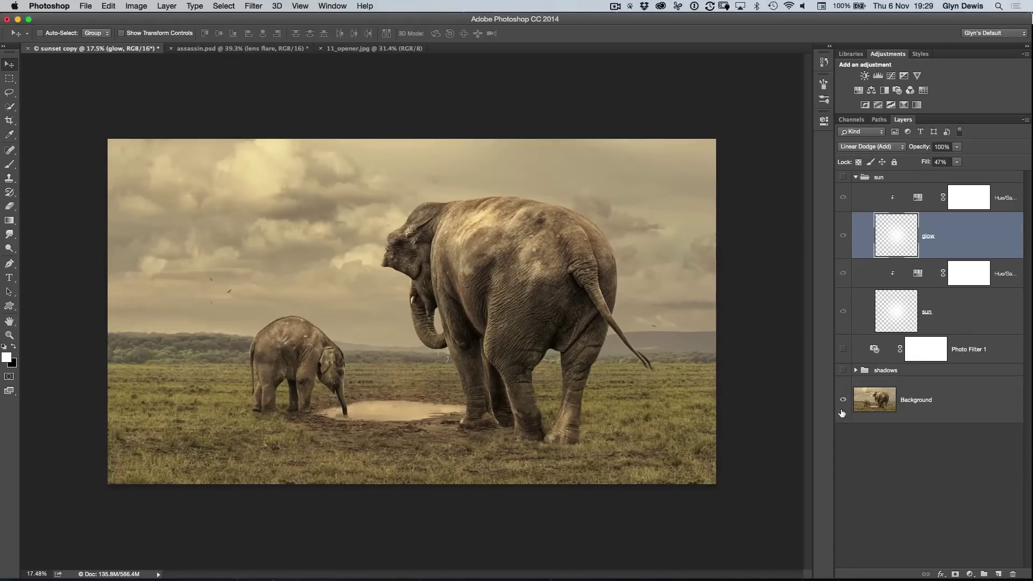
{"action": "left_click", "coordinate": [843, 412], "text": "alt"}
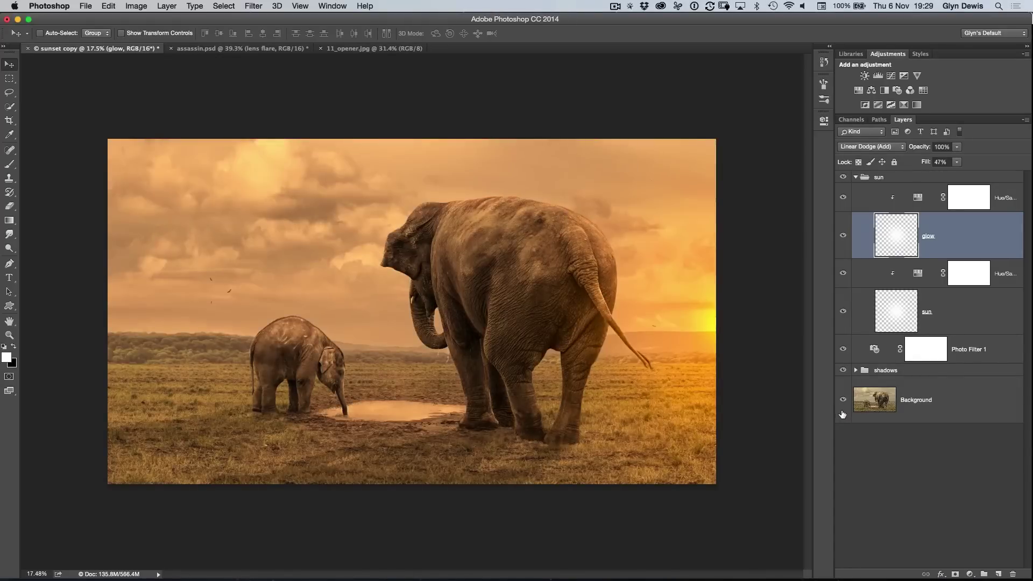
{"action": "left_click", "coordinate": [842, 412], "text": "alt"}
{"action": "left_click", "coordinate": [843, 413], "text": "alt"}
{"action": "left_click", "coordinate": [844, 414], "text": "alt"}
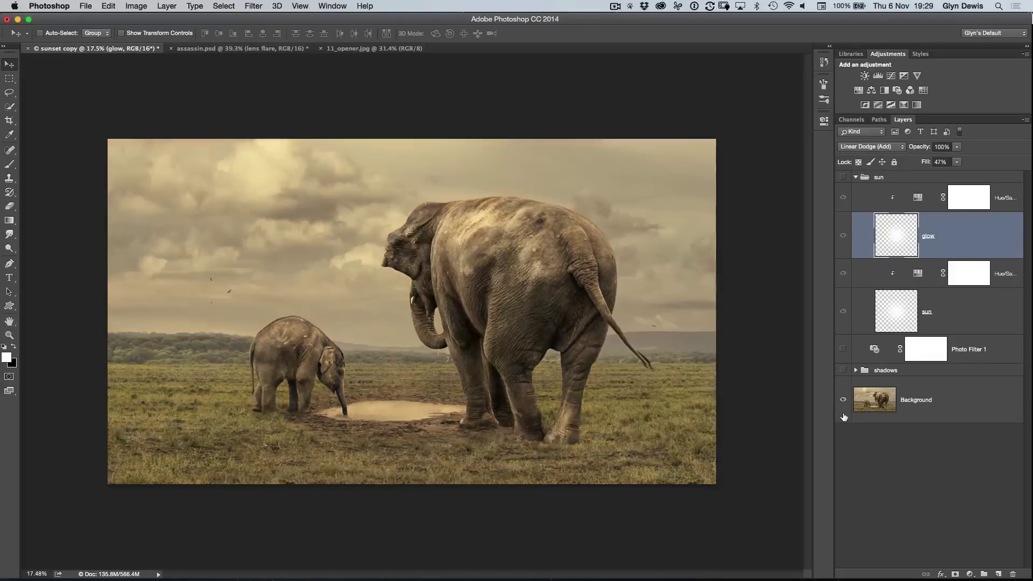
{"action": "left_click", "coordinate": [844, 417], "text": "alt"}
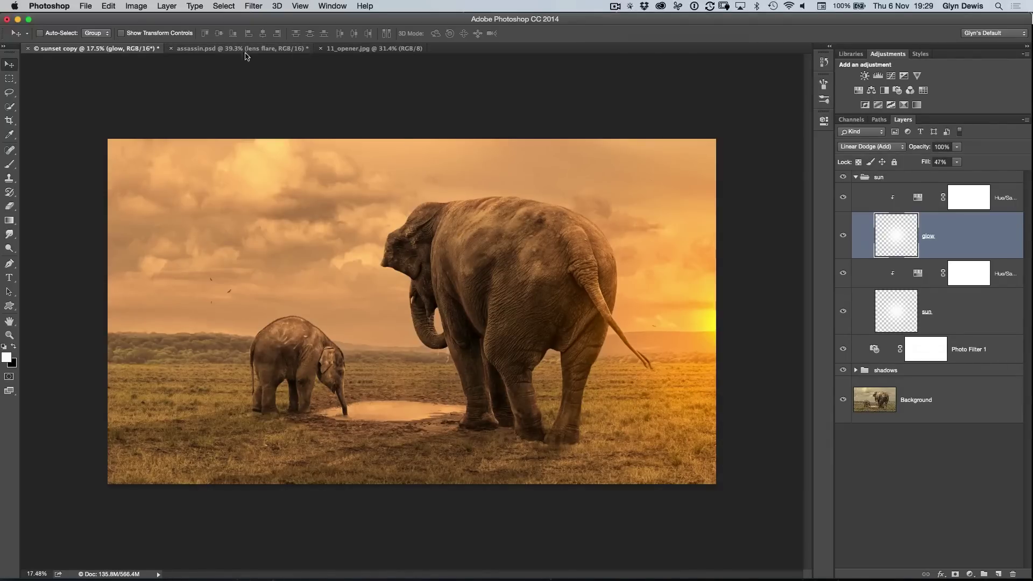
- View the finished 11_opener.jpg, then switch to assassin.psd and zoom in on the crossed guns
{"action": "left_click", "coordinate": [358, 49]}
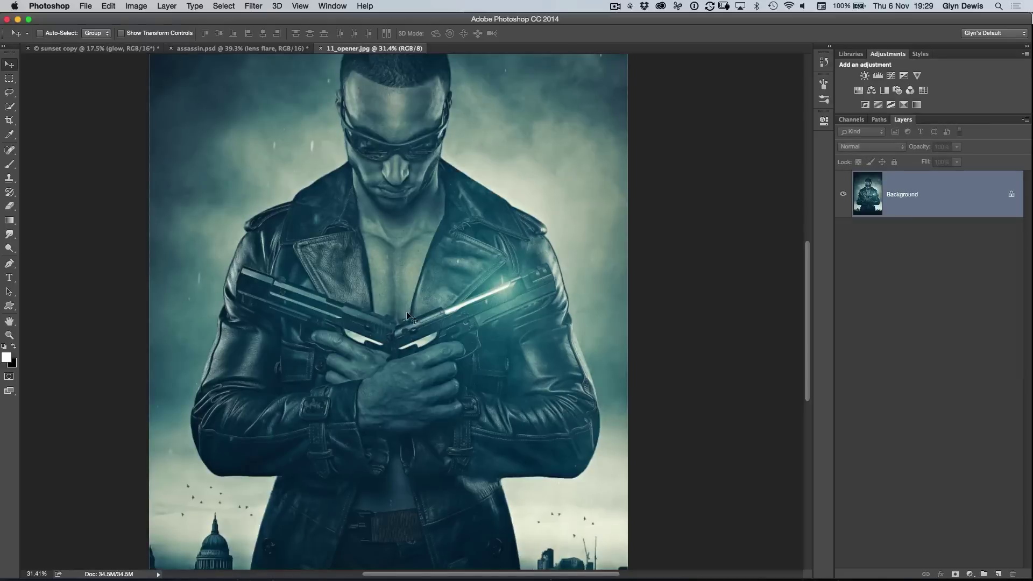
{"action": "left_click", "coordinate": [423, 288], "text": "alt"}
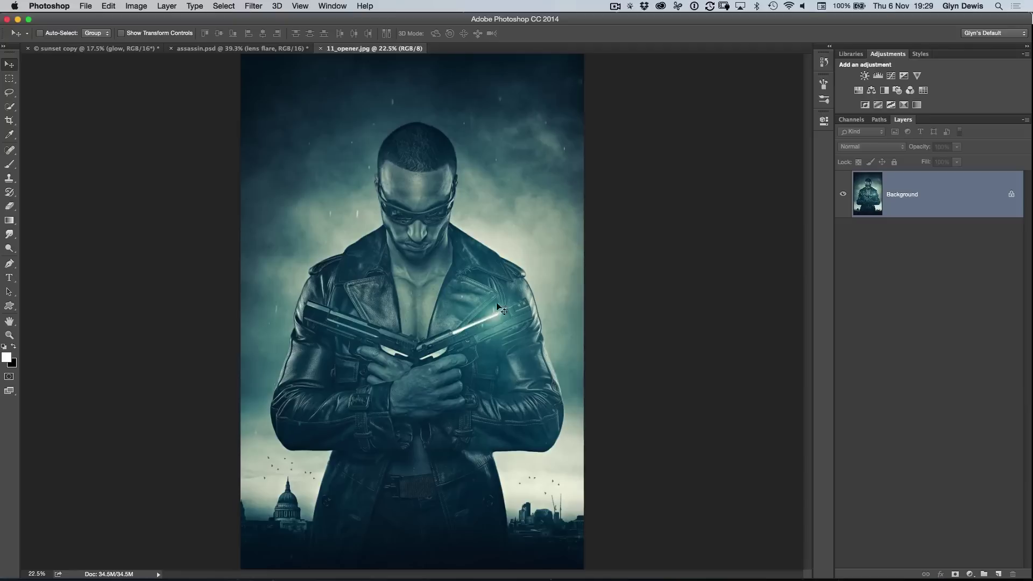
{"action": "left_click", "coordinate": [253, 51]}
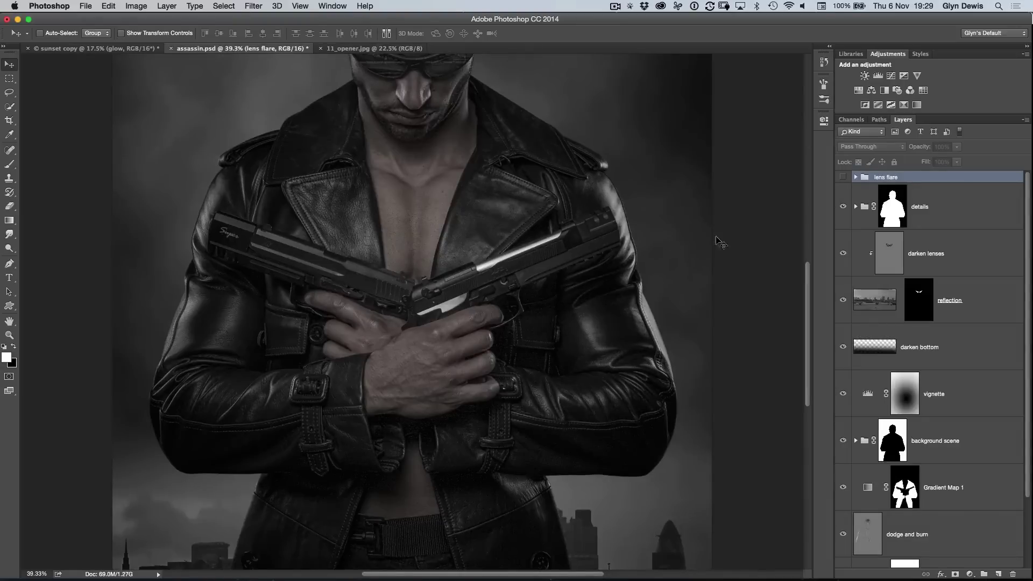
{"action": "left_click", "coordinate": [415, 254], "text": "alt"}
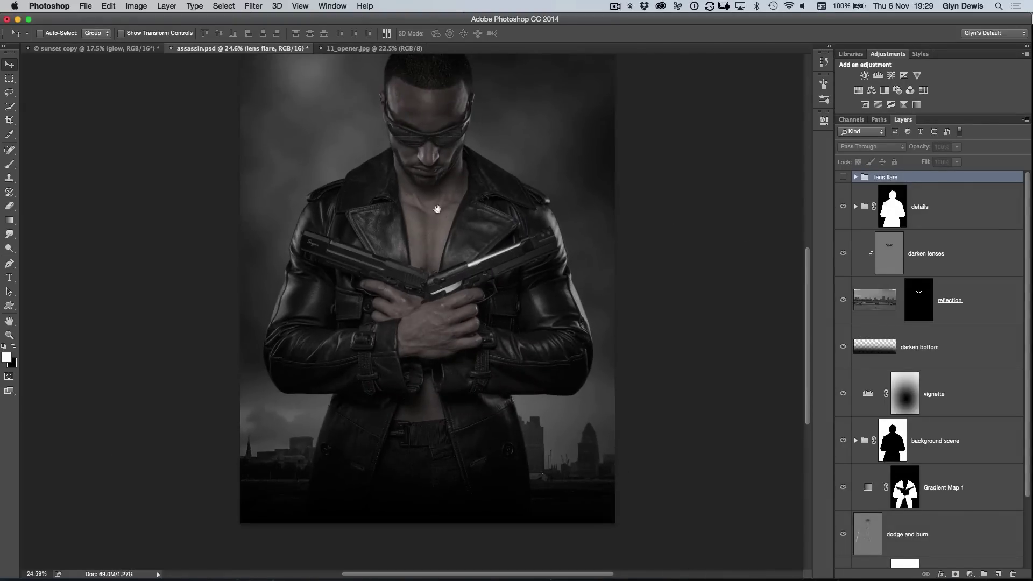
{"action": "left_click", "coordinate": [446, 254], "text": "super"}
{"action": "left_click_drag", "start_coordinate": [450, 257], "coordinate": [544, 314]}
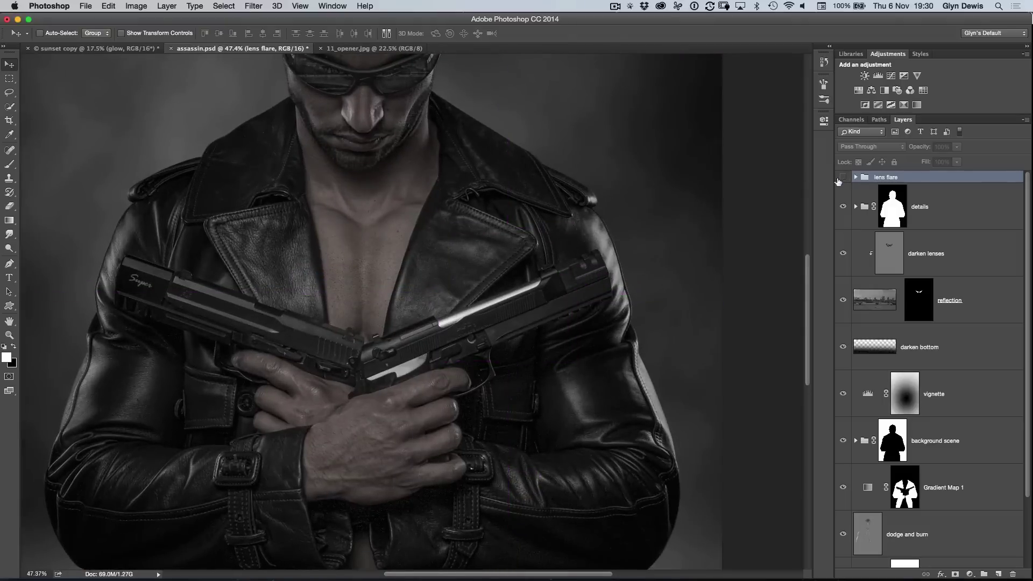
- Toggle the lens flare group on and off to compare, leaving it hidden
{"action": "left_click", "coordinate": [843, 177]}
{"action": "left_click", "coordinate": [843, 177]}
{"action": "left_click", "coordinate": [842, 177]}
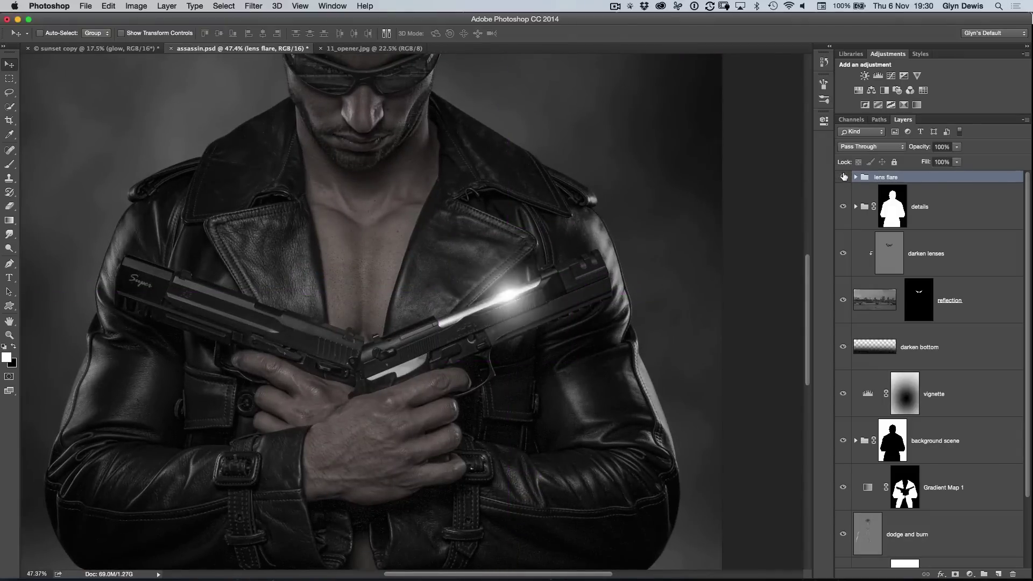
{"action": "left_click", "coordinate": [843, 177]}
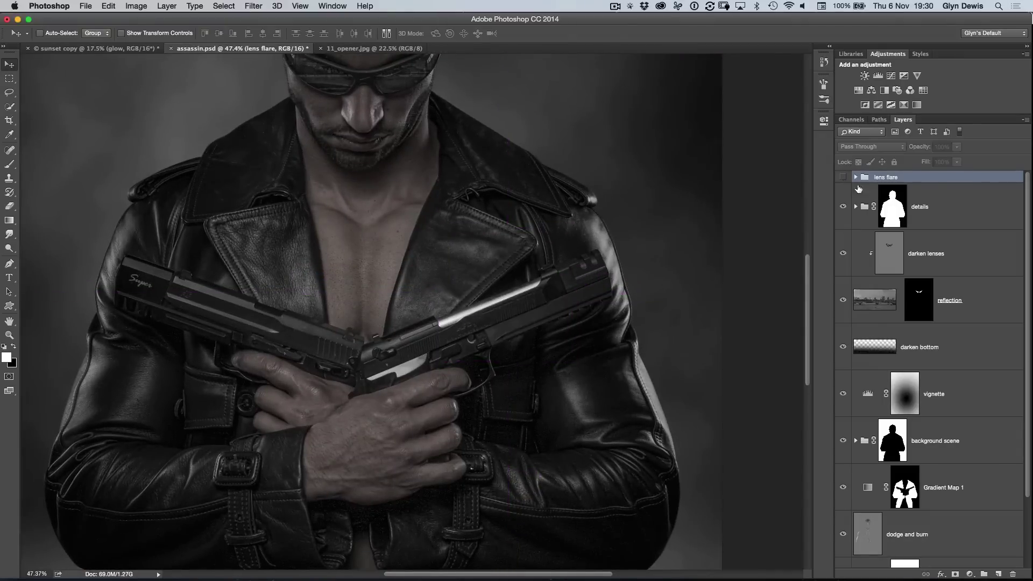
- On a new layer, paint a soft white dab on the gun slide with a 50 px brush
{"action": "left_click", "coordinate": [997, 573]}
{"action": "key", "text": "b"}
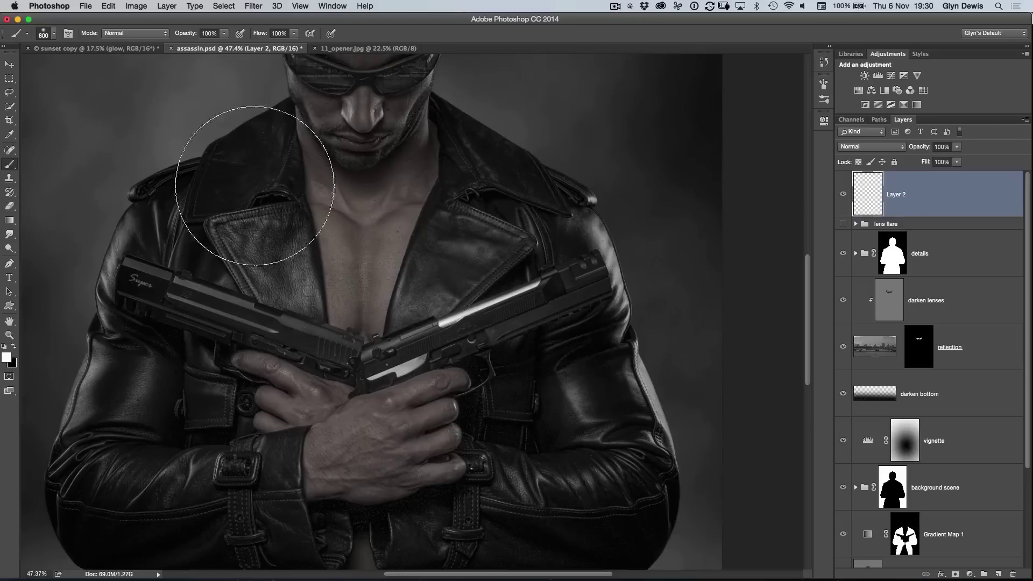
{"action": "key", "text": "bracketleft"}
{"action": "key", "text": "bracketleft"}
{"action": "key", "text": "bracketleft"}
{"action": "key", "text": "bracketleft"}
{"action": "key", "text": "bracketleft"}
{"action": "key", "text": "bracketleft"}
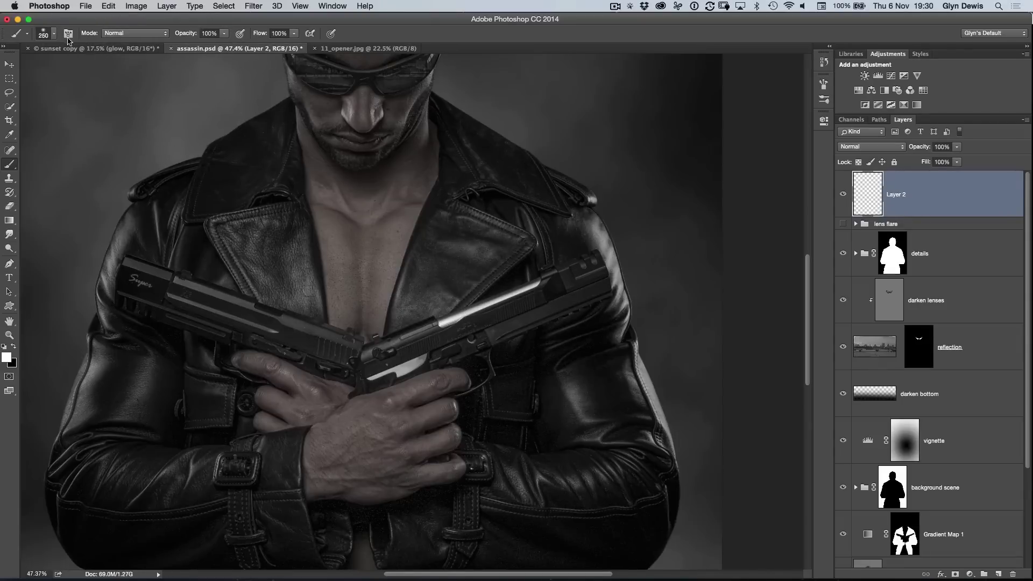
{"action": "left_click", "coordinate": [68, 33]}
{"action": "key", "text": "bracketleft"}
{"action": "left_click", "coordinate": [823, 85]}
{"action": "key", "text": "bracketleft"}
{"action": "key", "text": "bracketleft"}
{"action": "key", "text": "bracketleft"}
{"action": "key", "text": "bracketleft"}
{"action": "key", "text": "bracketleft"}
{"action": "key", "text": "bracketleft"}
{"action": "key", "text": "bracketleft"}
{"action": "left_click", "coordinate": [514, 329]}
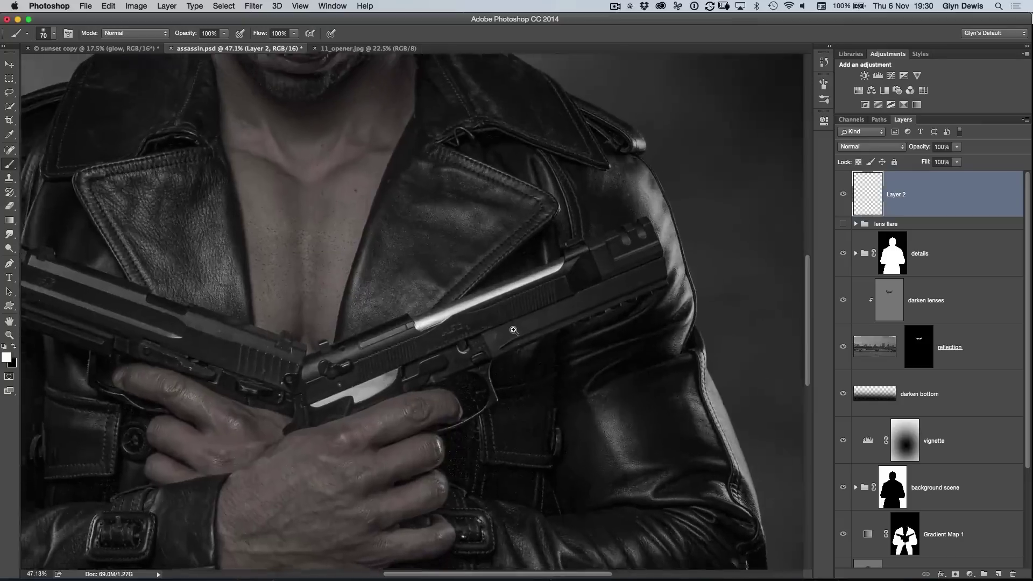
{"action": "left_click", "coordinate": [514, 330]}
{"action": "key", "text": "bracketleft"}
{"action": "key", "text": "bracketleft"}
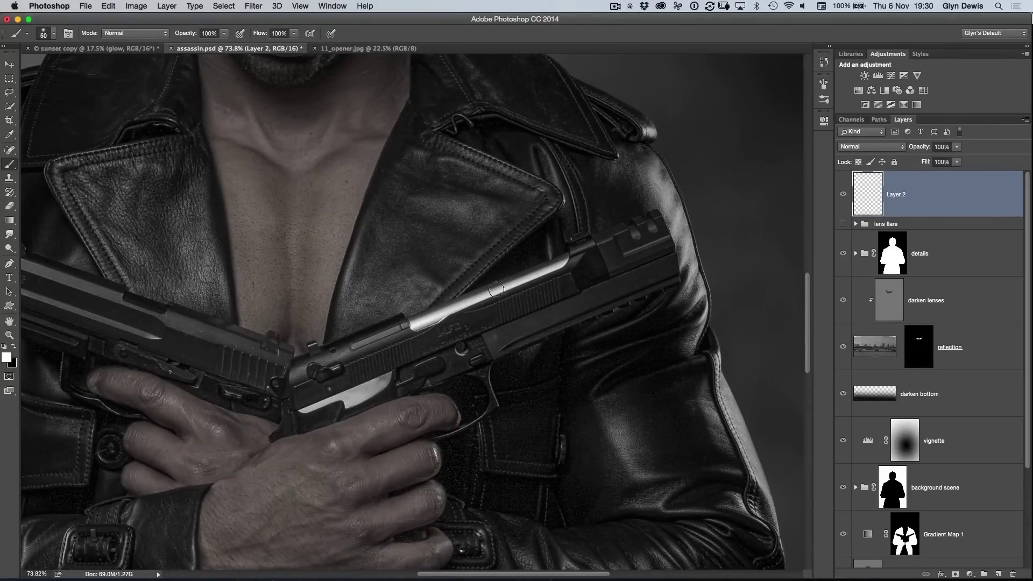
{"action": "left_click", "coordinate": [492, 288]}
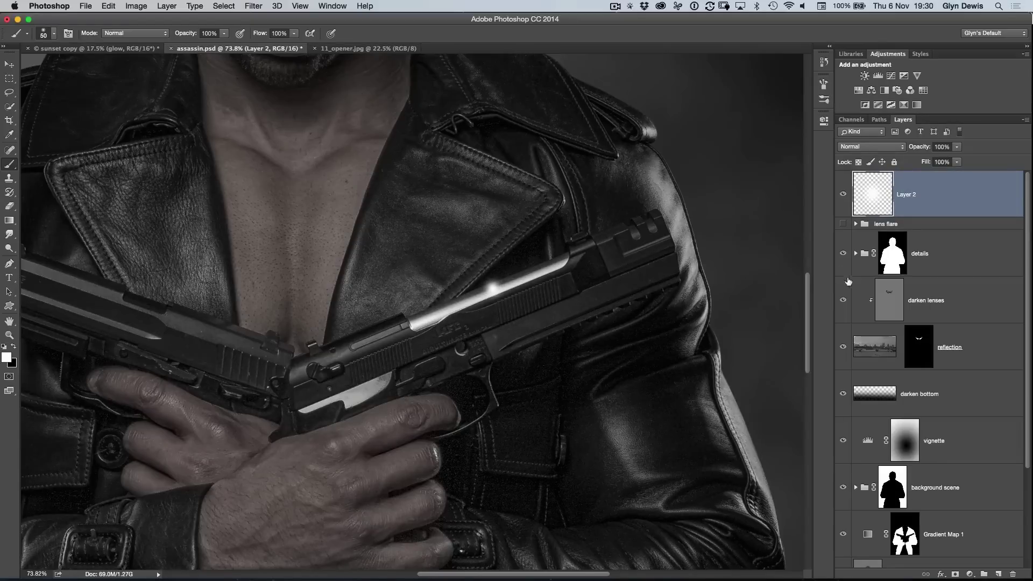
- Duplicate the glow layer and scale the copy up to about 660%
{"action": "key", "text": "super+j"}
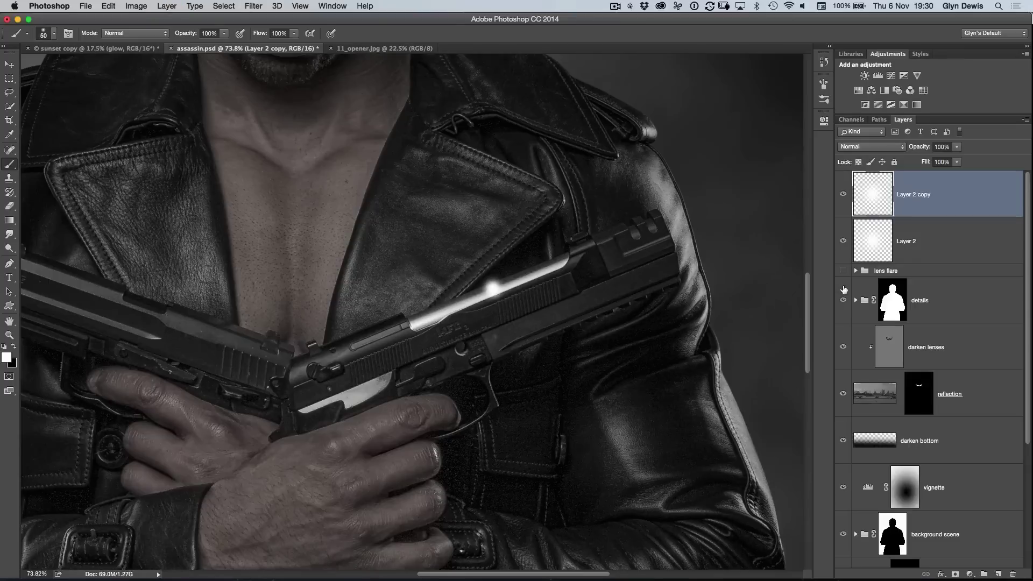
{"action": "key", "text": "super+t"}
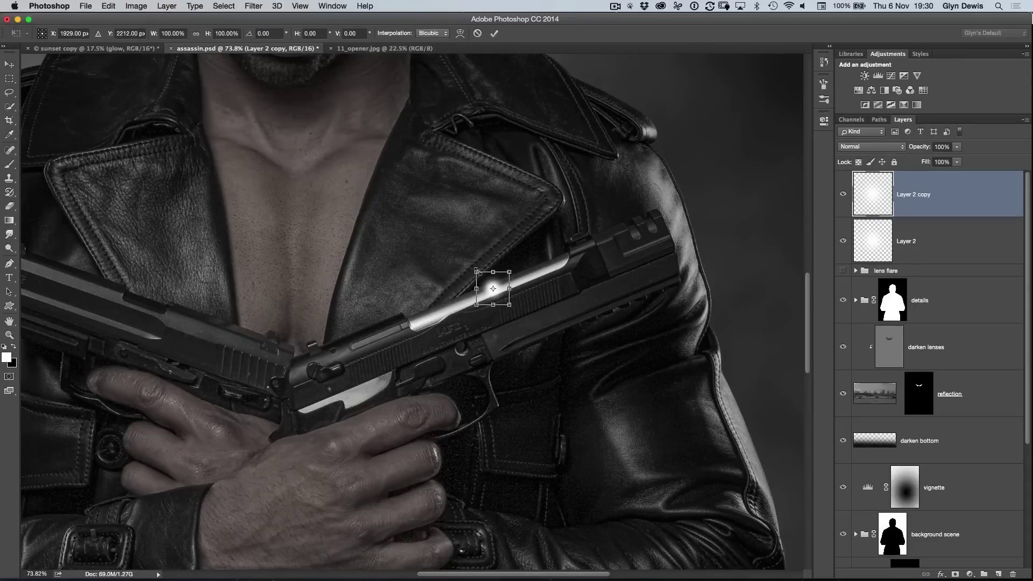
{"action": "left_click_drag", "start_coordinate": [467, 265], "coordinate": [367, 162]}
{"action": "key", "text": "Return"}
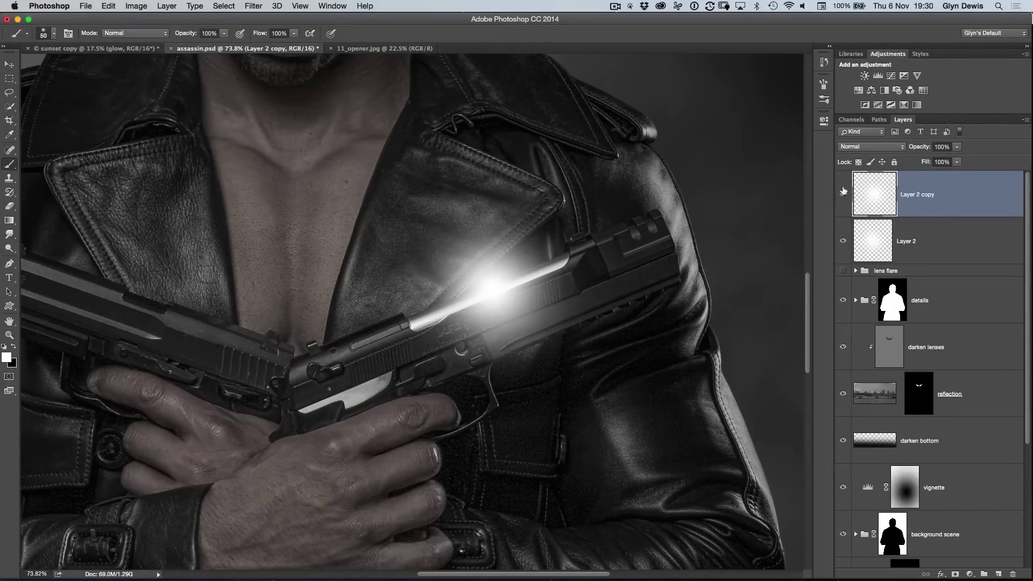
- Hide Layer 2 copy, select Layer 2, and set its blend mode to Linear Dodge (Add)
{"action": "left_click", "coordinate": [843, 195]}
{"action": "left_click", "coordinate": [874, 245]}
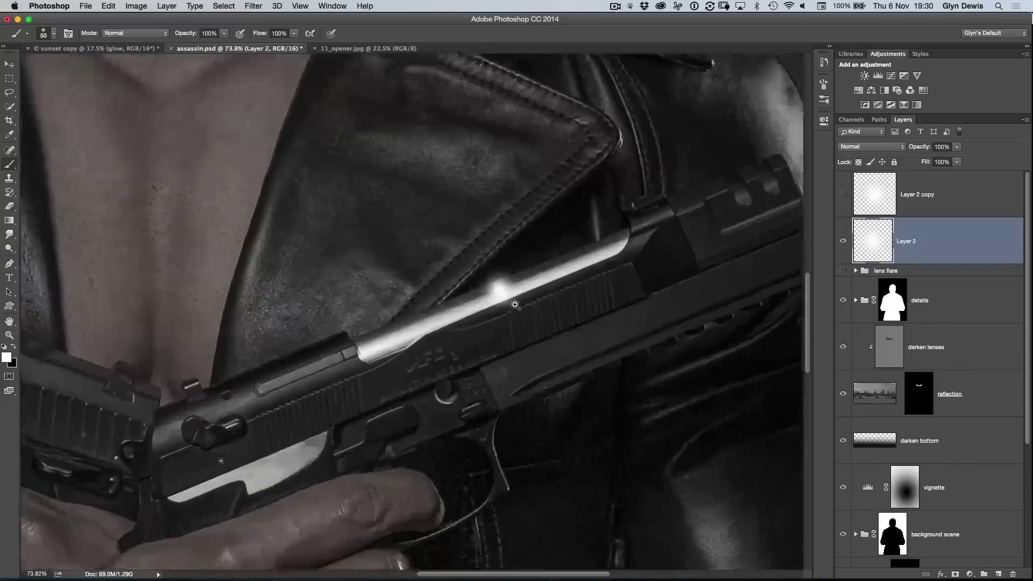
{"action": "left_click_drag", "start_coordinate": [484, 286], "coordinate": [521, 309]}
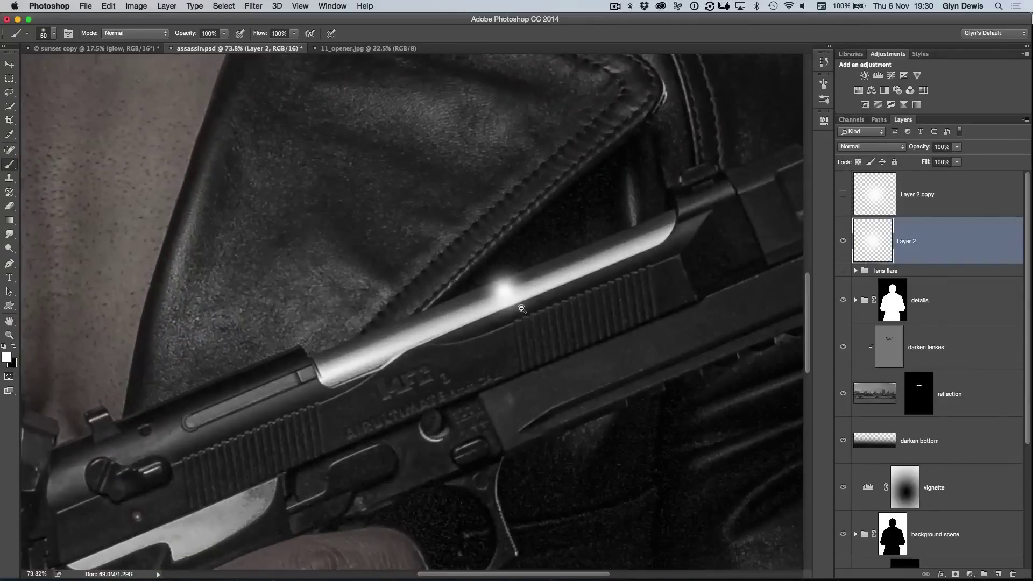
{"action": "left_click", "coordinate": [872, 147]}
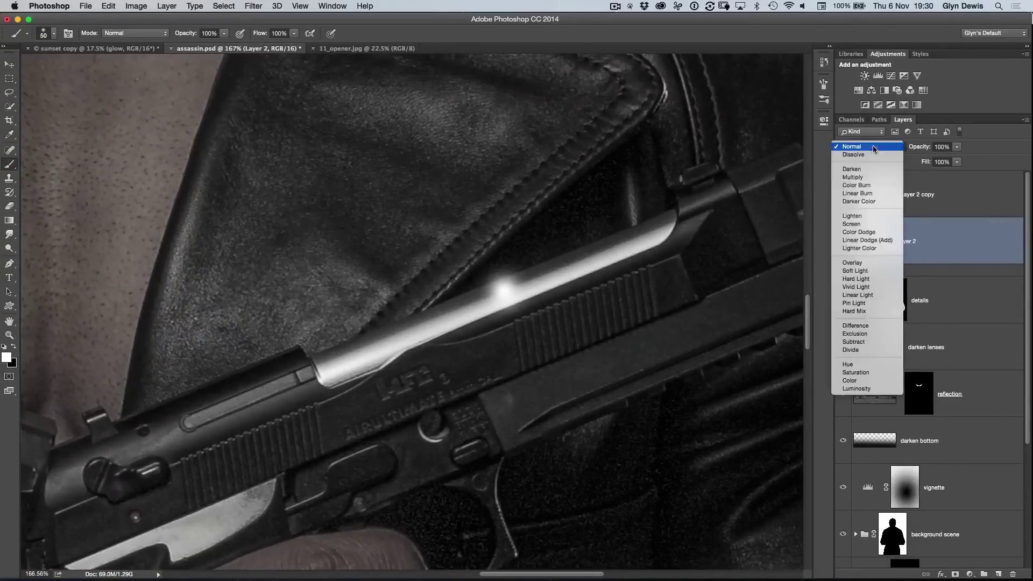
{"action": "left_click", "coordinate": [855, 244]}
- Set Layer 2's Fill to about 64%, trying 0%, 27% and 46% along the way
{"action": "left_click_drag", "start_coordinate": [922, 163], "coordinate": [907, 161]}
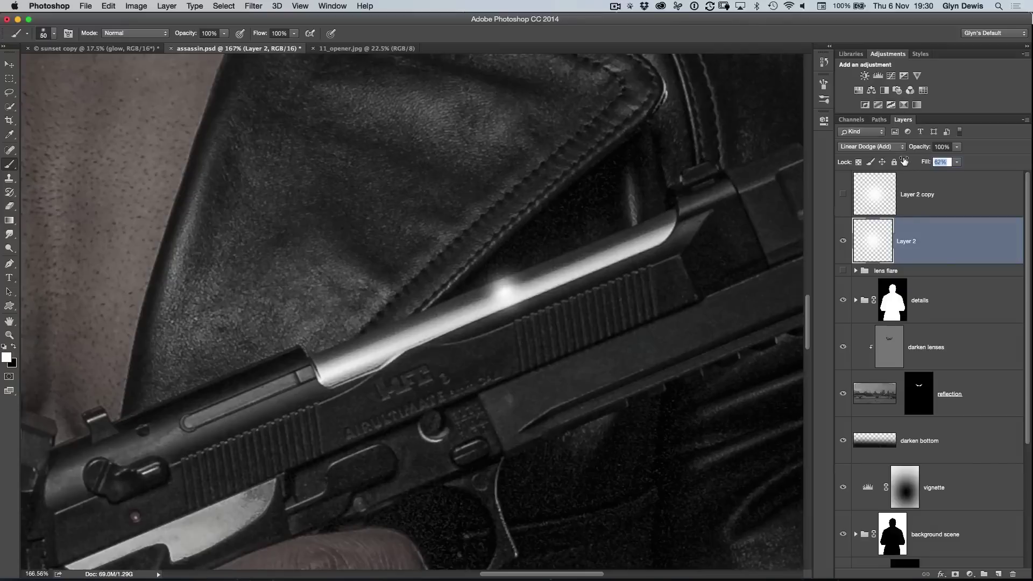
{"action": "type", "text": "0"}
{"action": "key", "text": "Return"}
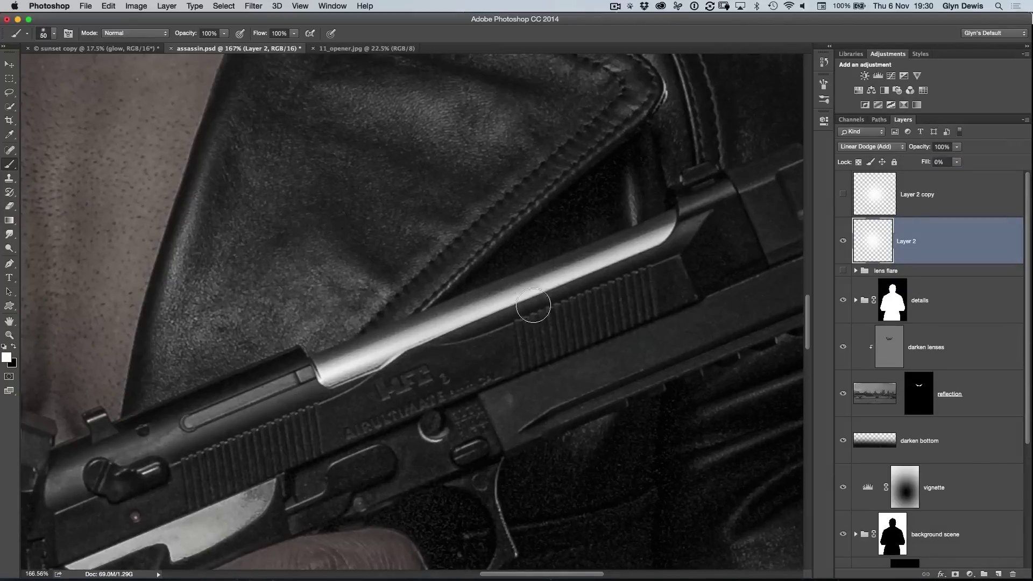
{"action": "left_click", "coordinate": [938, 162]}
{"action": "type", "text": "27"}
{"action": "key", "text": "Return"}
{"action": "left_click", "coordinate": [938, 161]}
{"action": "type", "text": "46"}
{"action": "key", "text": "Return"}
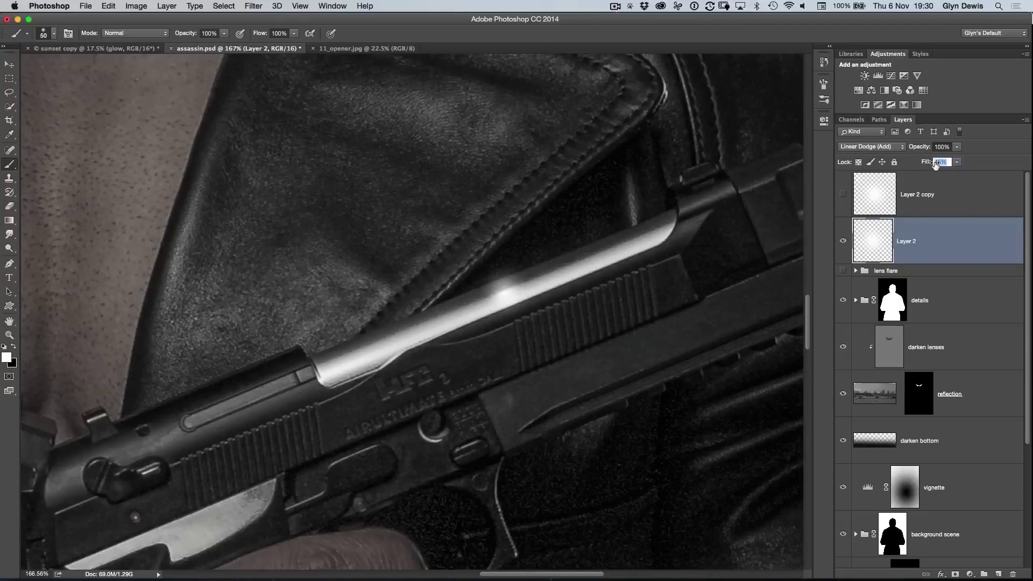
{"action": "left_click_drag", "start_coordinate": [936, 164], "coordinate": [946, 166]}
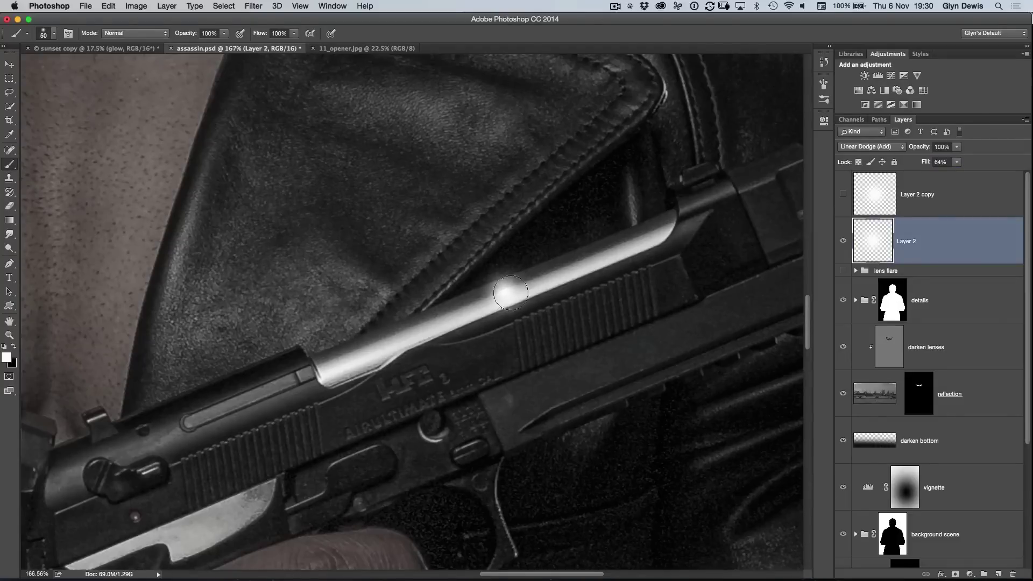
- Compare the glow in Normal mode, then return it to Linear Dodge (Add)
{"action": "left_click", "coordinate": [864, 147]}
{"action": "left_click", "coordinate": [855, 58]}
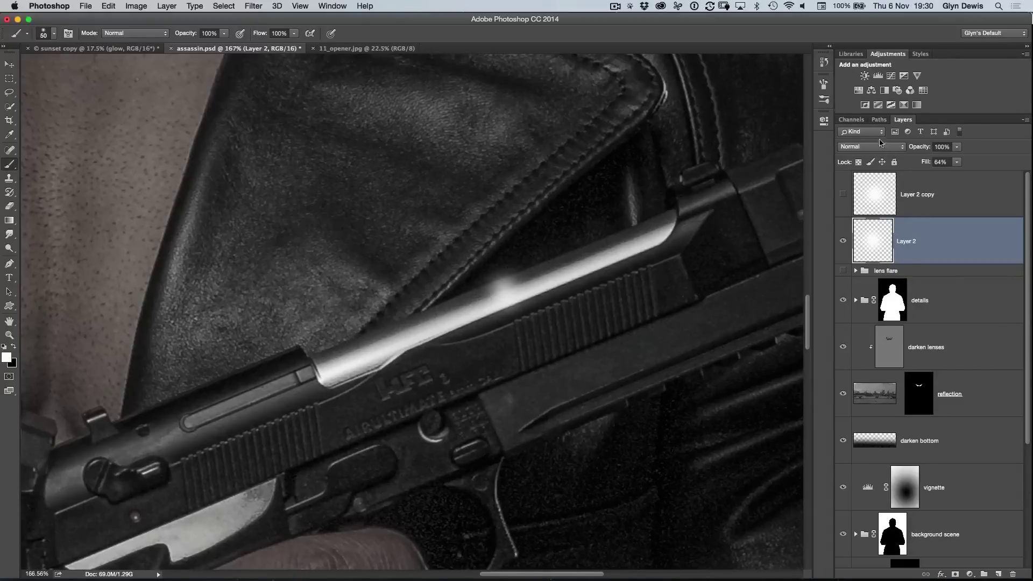
{"action": "left_click", "coordinate": [874, 146]}
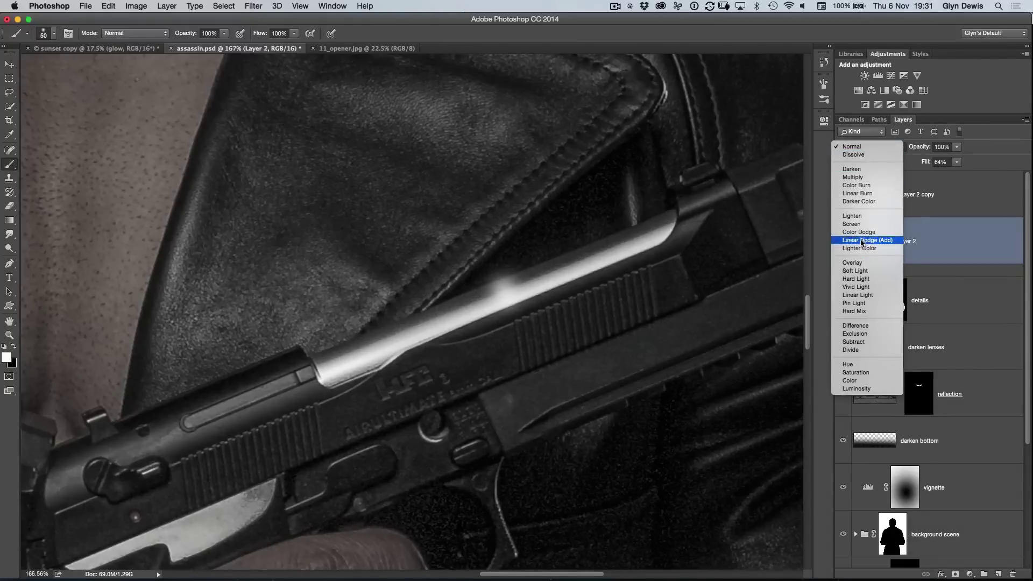
{"action": "left_click", "coordinate": [861, 242]}
- Show Layer 2 copy, blend it with Linear Dodge (Add), and lower its Fill to 47%
{"action": "left_click", "coordinate": [864, 196]}
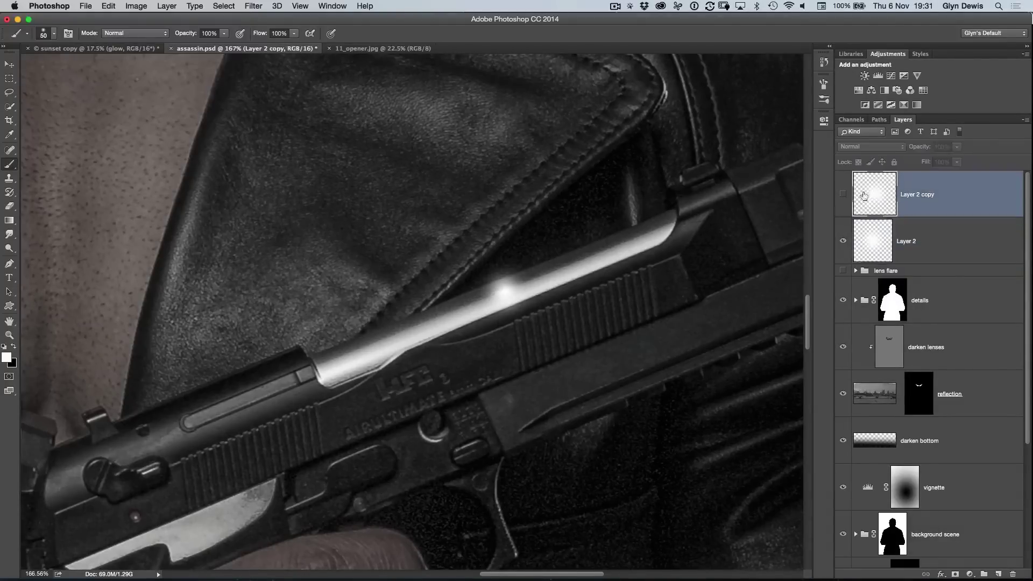
{"action": "left_click", "coordinate": [843, 194]}
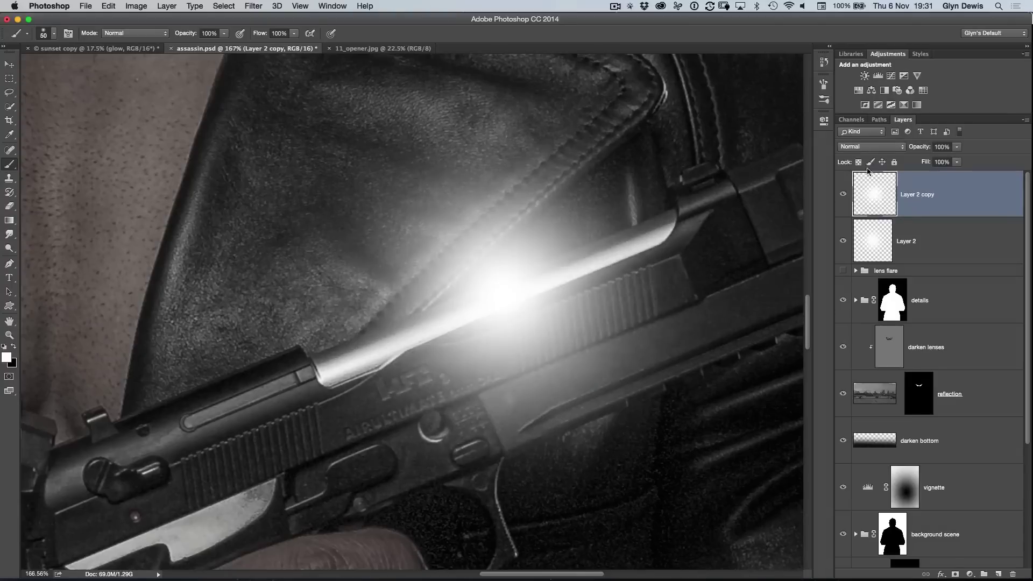
{"action": "left_click", "coordinate": [861, 146]}
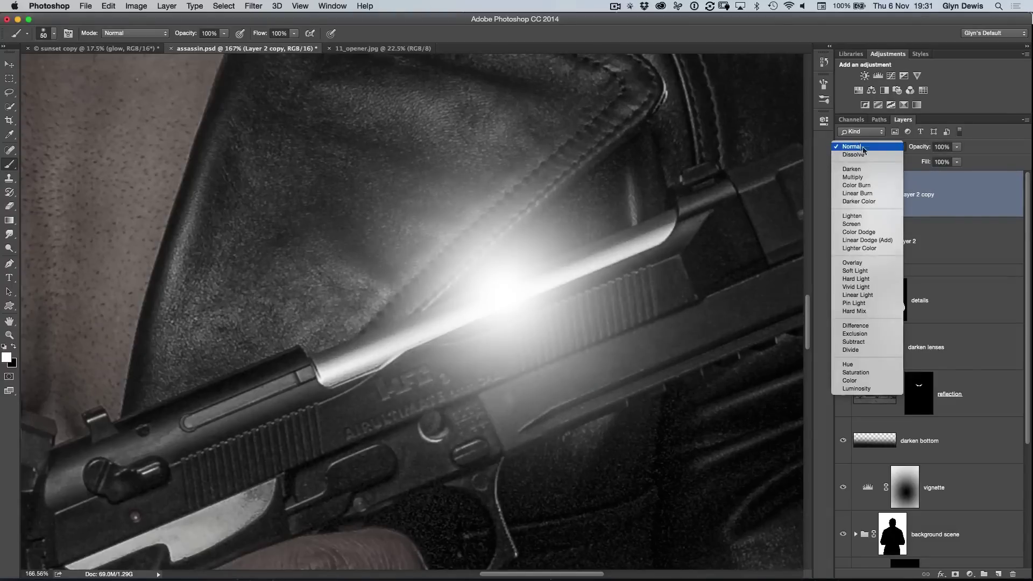
{"action": "left_click", "coordinate": [881, 243]}
{"action": "left_click_drag", "start_coordinate": [925, 161], "coordinate": [897, 166]}
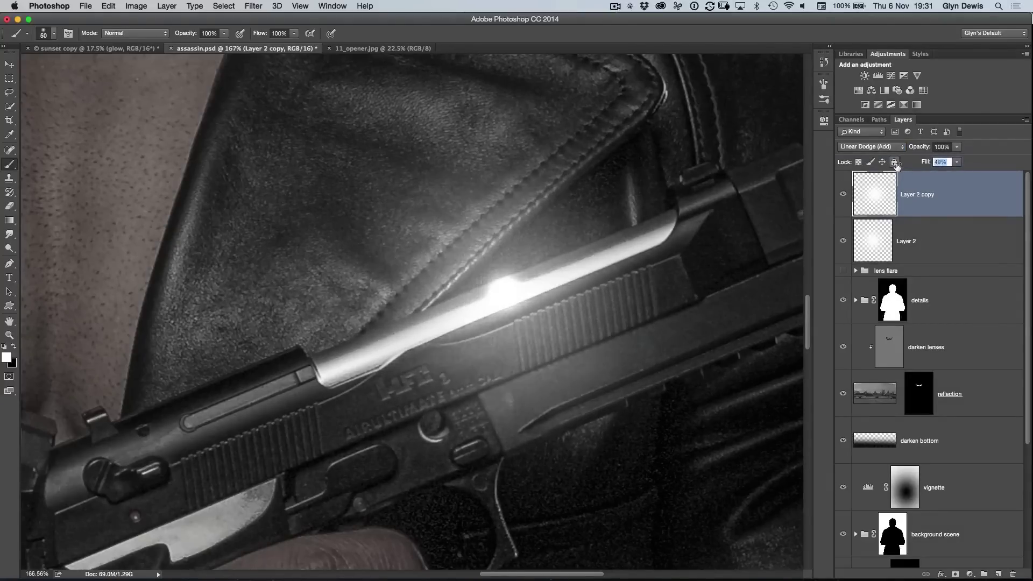
{"action": "scroll", "coordinate": [477, 288], "scroll_direction": "down", "scroll_amount": 3}
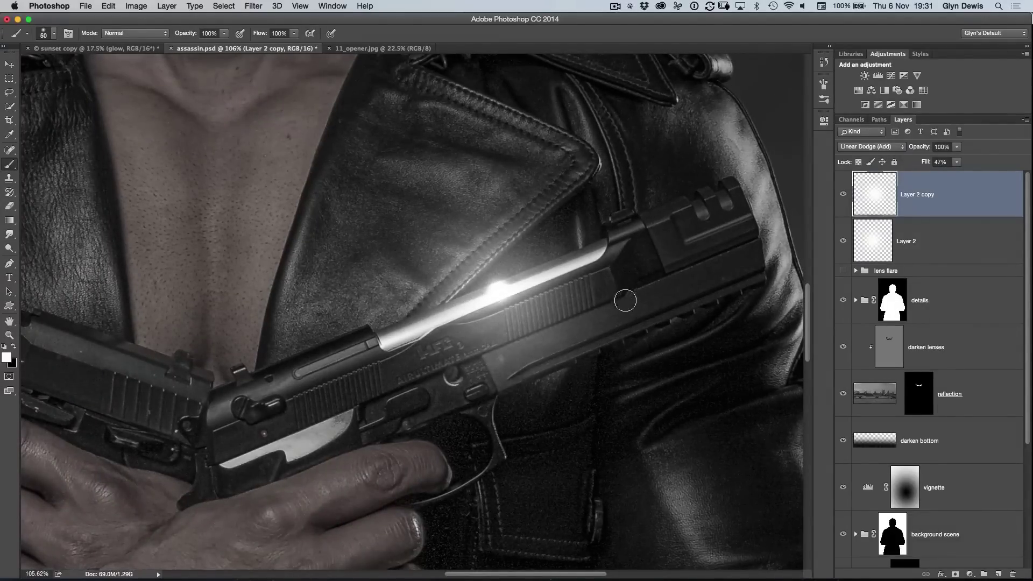
- Compare the big flare in Normal mode, then set it back to Linear Dodge (Add)
{"action": "left_click", "coordinate": [843, 153]}
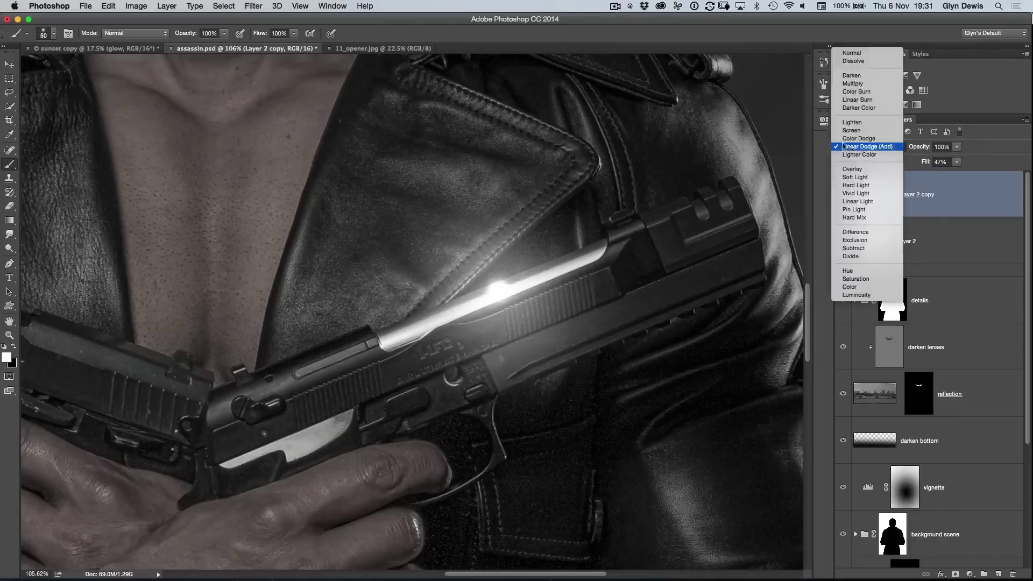
{"action": "left_click", "coordinate": [852, 53]}
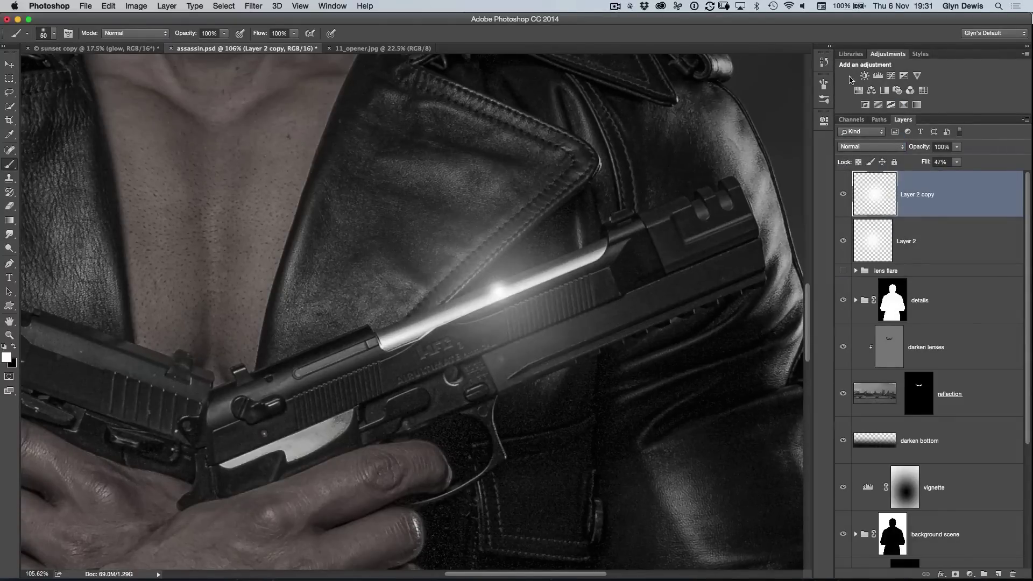
{"action": "left_click", "coordinate": [855, 147]}
{"action": "left_click", "coordinate": [871, 242]}
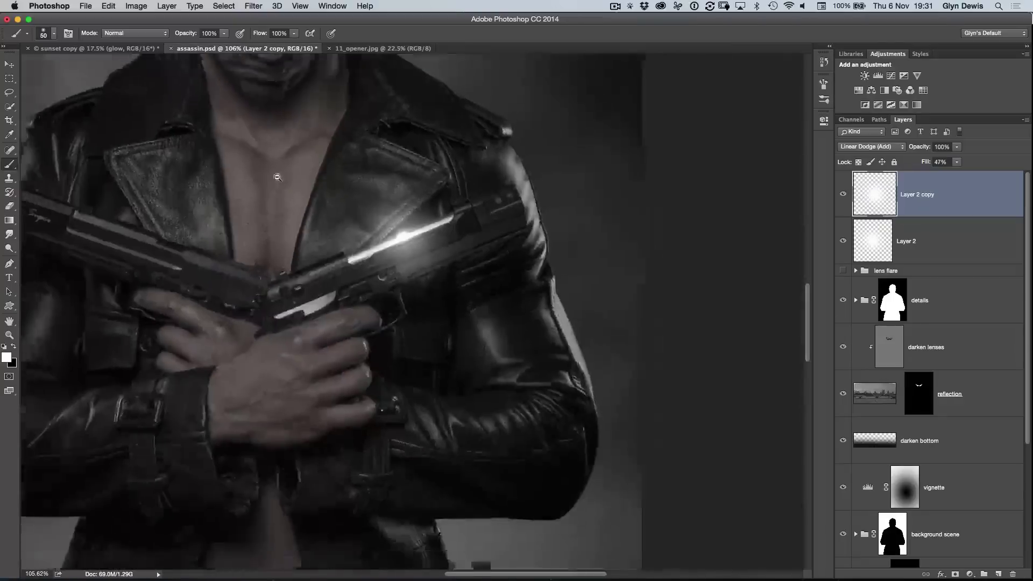
{"action": "scroll", "coordinate": [168, 63], "scroll_direction": "down", "scroll_amount": 5}
- Switch to the sunset copy document and toggle the shadows group off and on twice to compare
{"action": "left_click", "coordinate": [105, 48]}
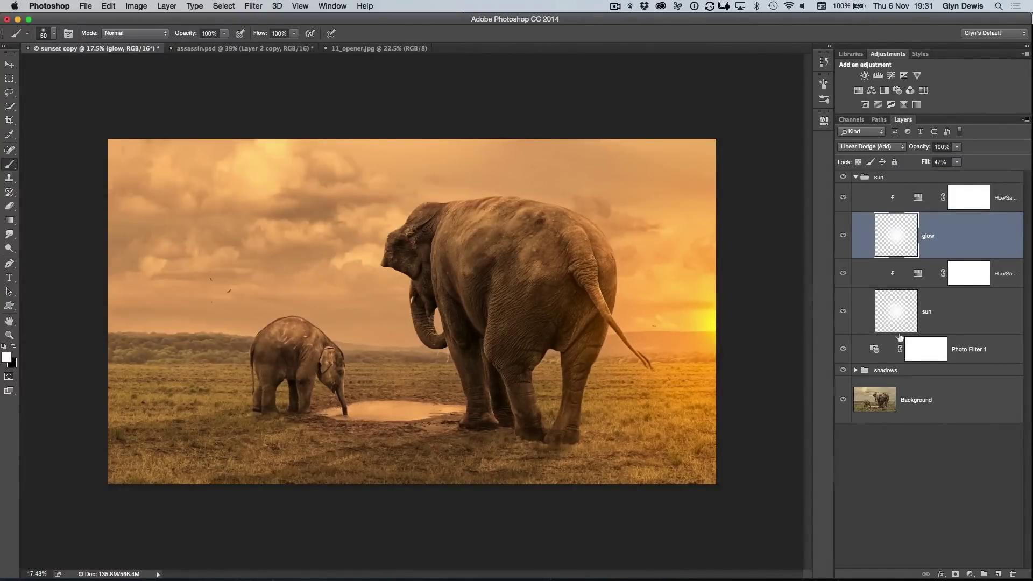
{"action": "left_click", "coordinate": [841, 370]}
{"action": "left_click", "coordinate": [840, 372]}
{"action": "left_click", "coordinate": [840, 371]}
{"action": "left_click", "coordinate": [840, 371]}
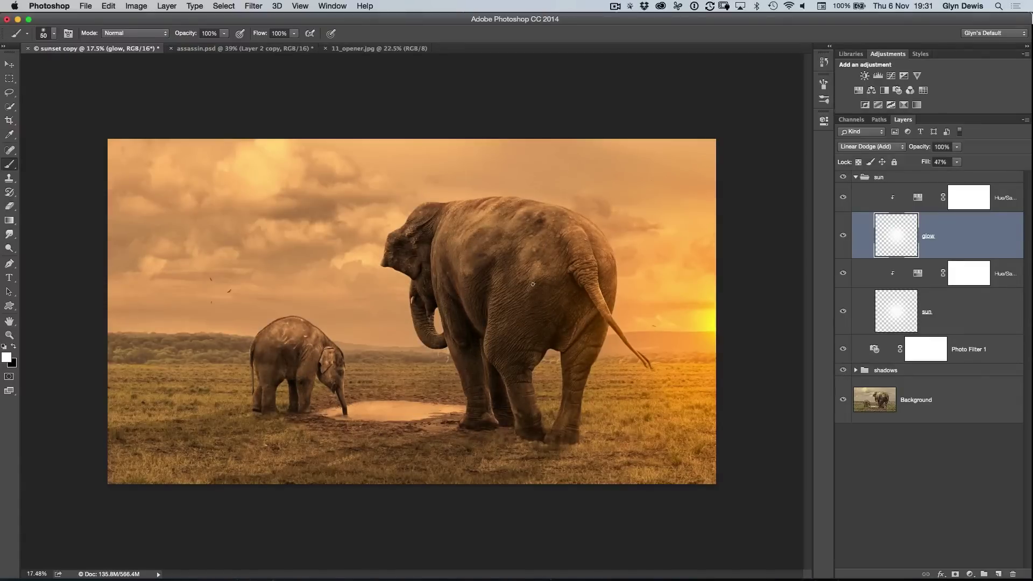